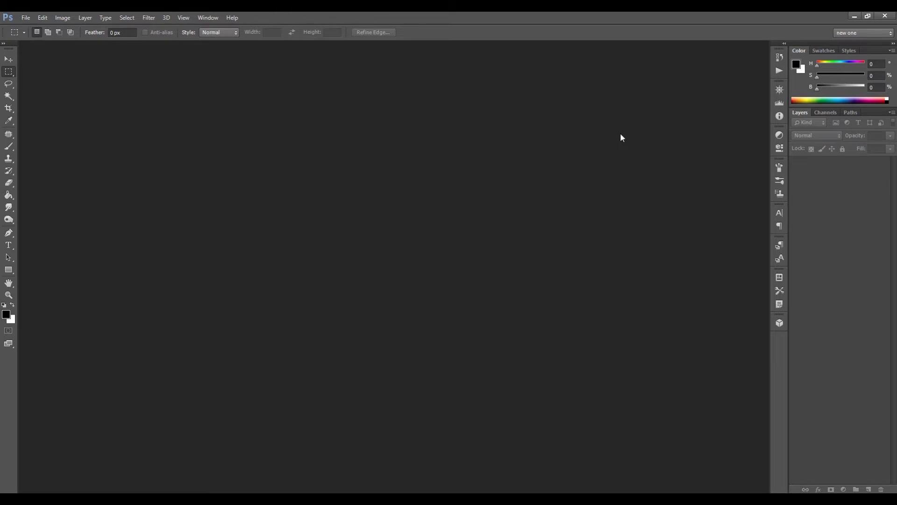
Step: Create a new white 1280 × 720 pixel document with resolution set to 300 pixels/inch
left_click(25, 18)
left_click(33, 30)
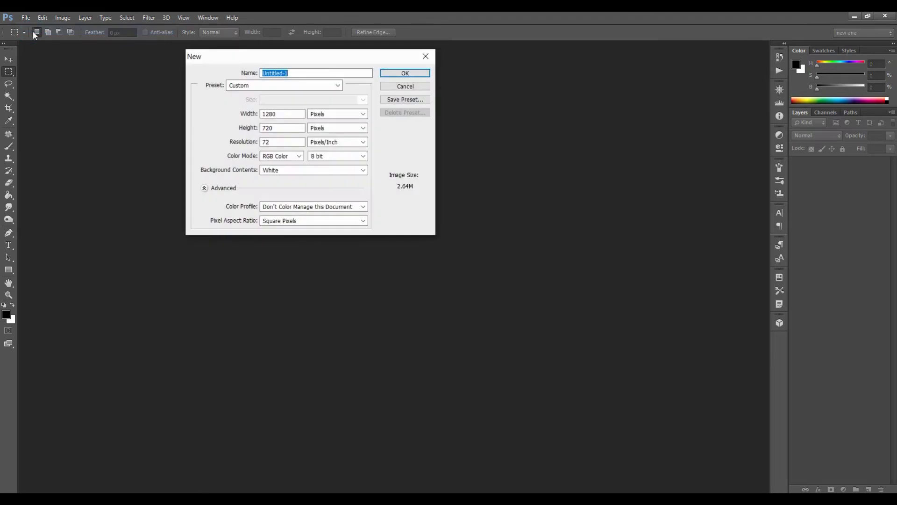
double_click(279, 113)
double_click(281, 128)
left_click(327, 114)
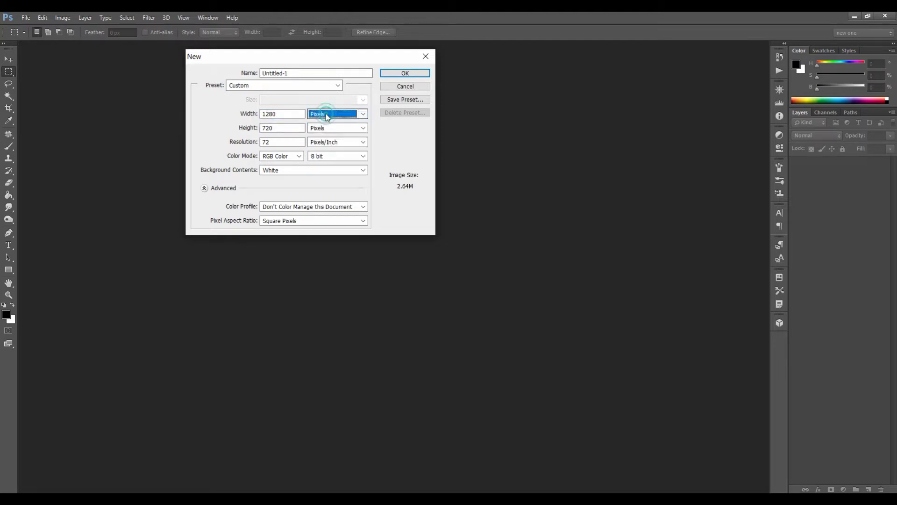
double_click(293, 142)
type("300")
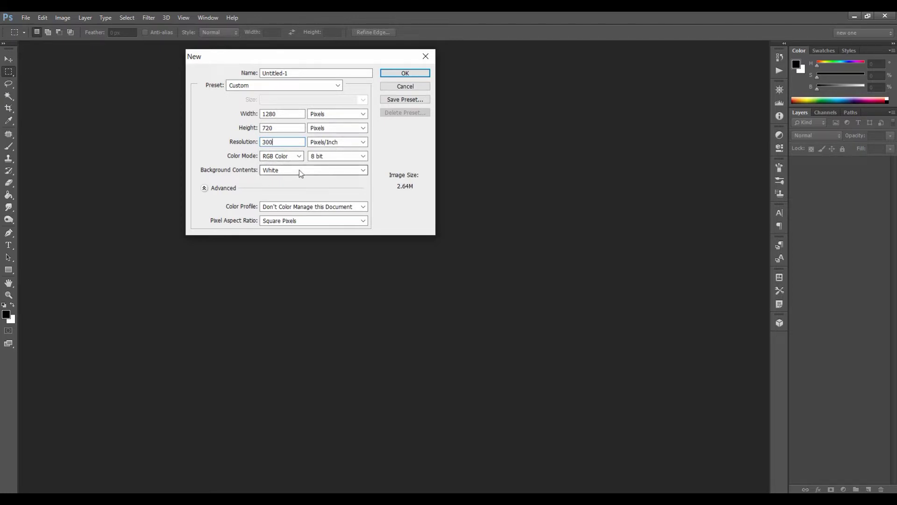
left_click(419, 72)
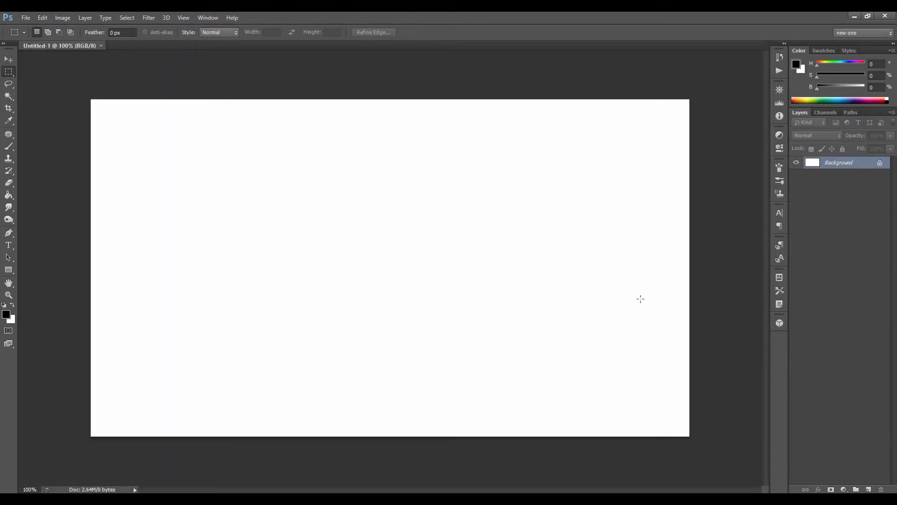
Step: Zoom the view and fill the Background layer with the black foreground colour
key("ctrl+0")
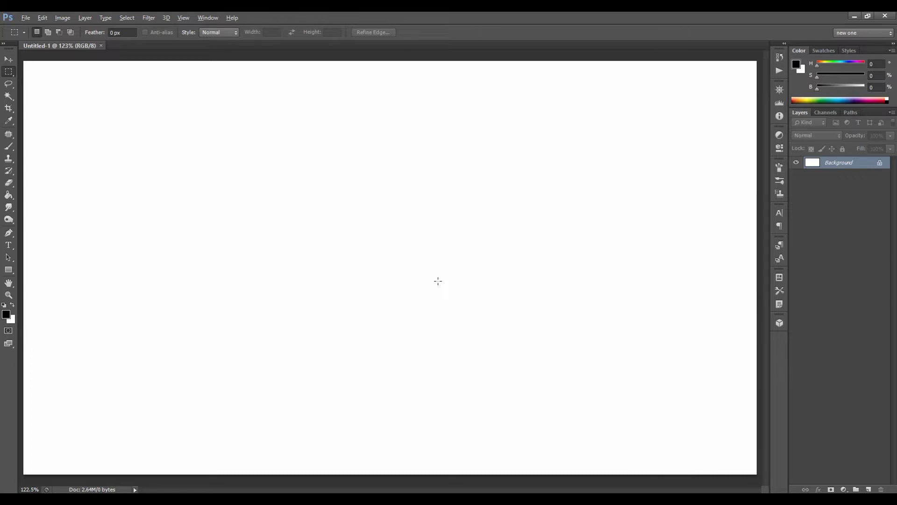
key("alt+BackSpace")
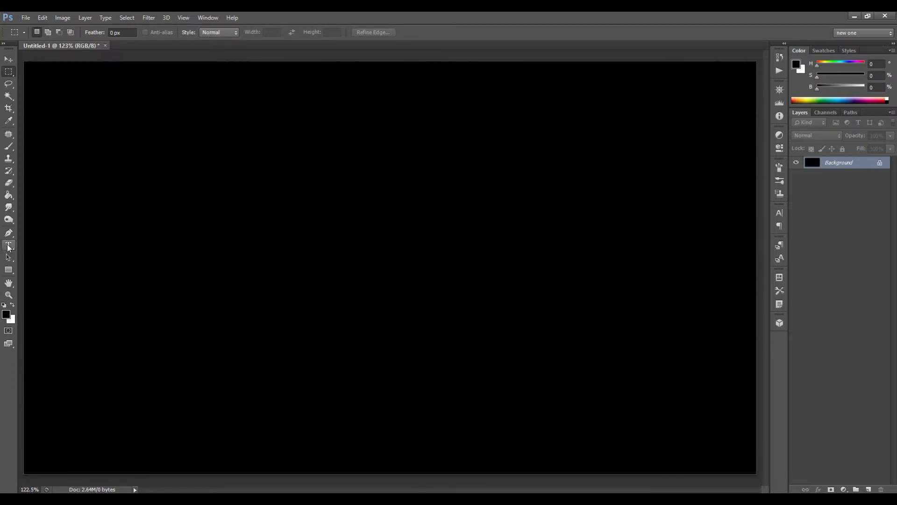
left_click(8, 246)
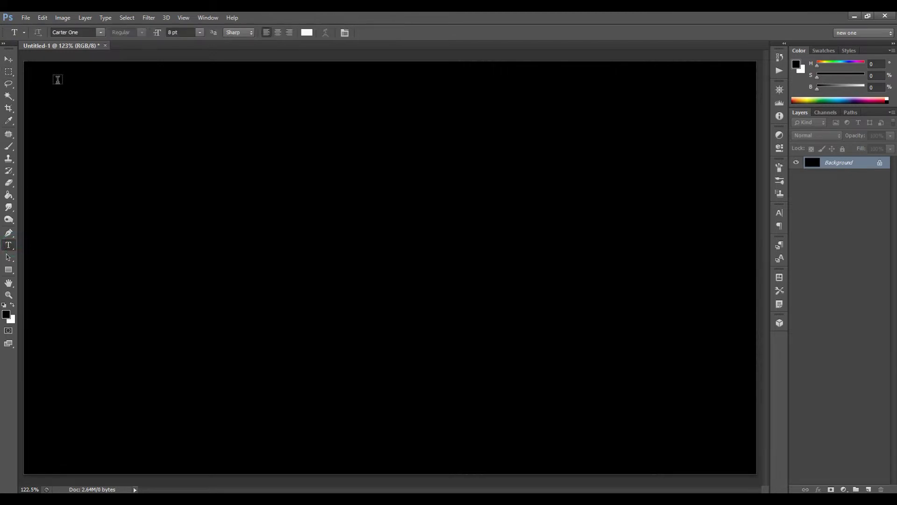
Step: Add white 'PS' text in the Carter One font on the upper canvas
left_click(100, 33)
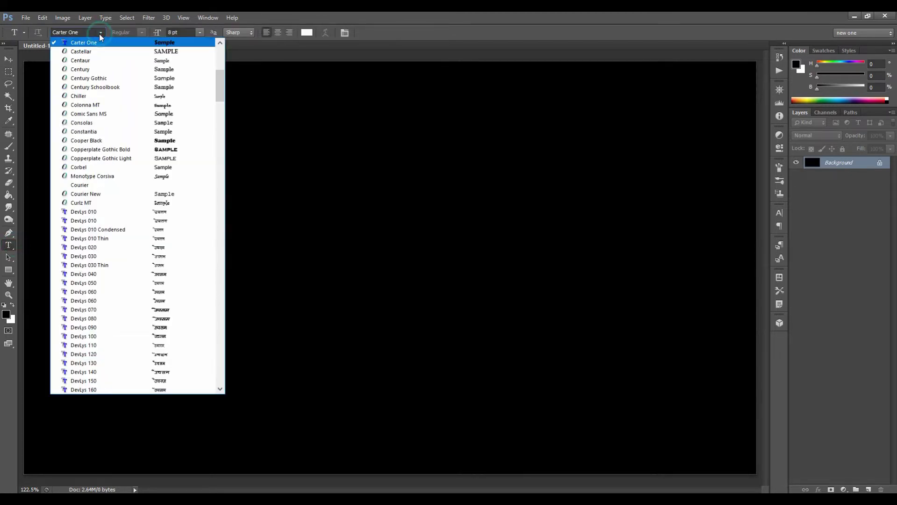
left_click(130, 43)
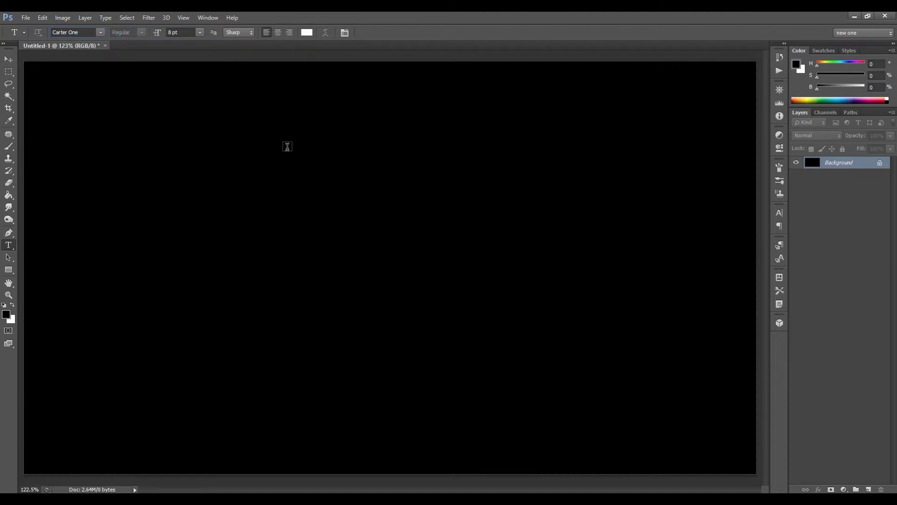
left_click(291, 151)
type("PS")
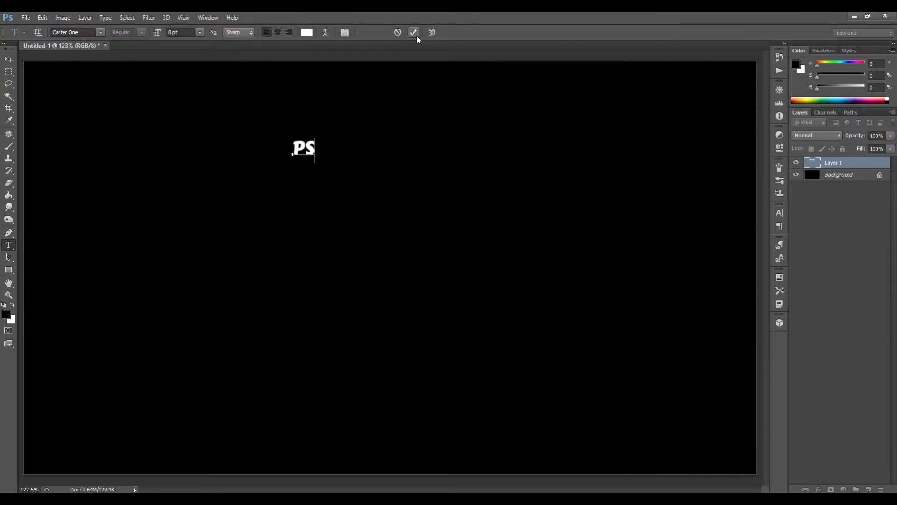
left_click(413, 33)
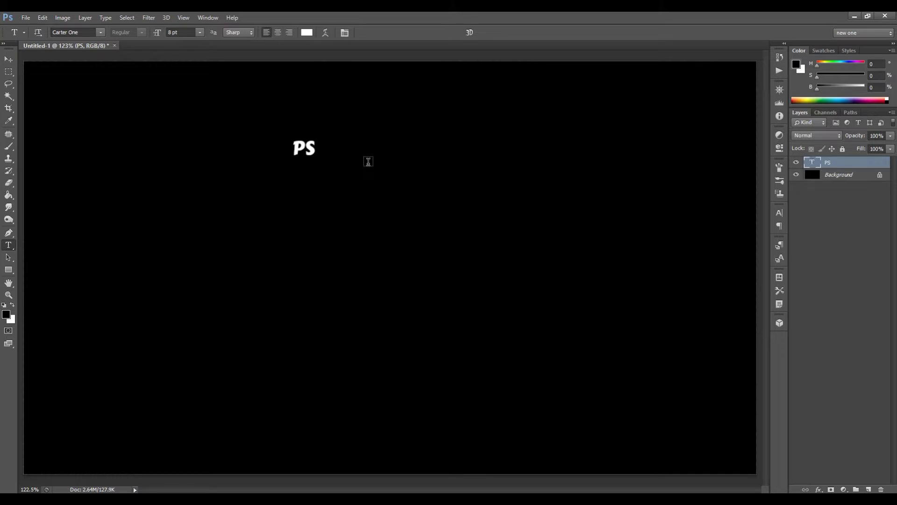
Step: Scale the PS text up to about 100.88 pt and centre it
key("ctrl+t")
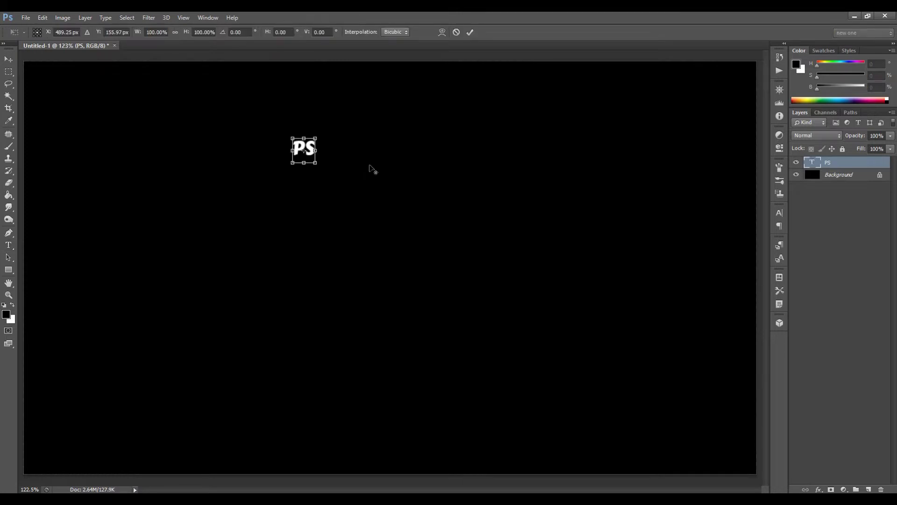
left_click_drag(317, 162, 474, 271)
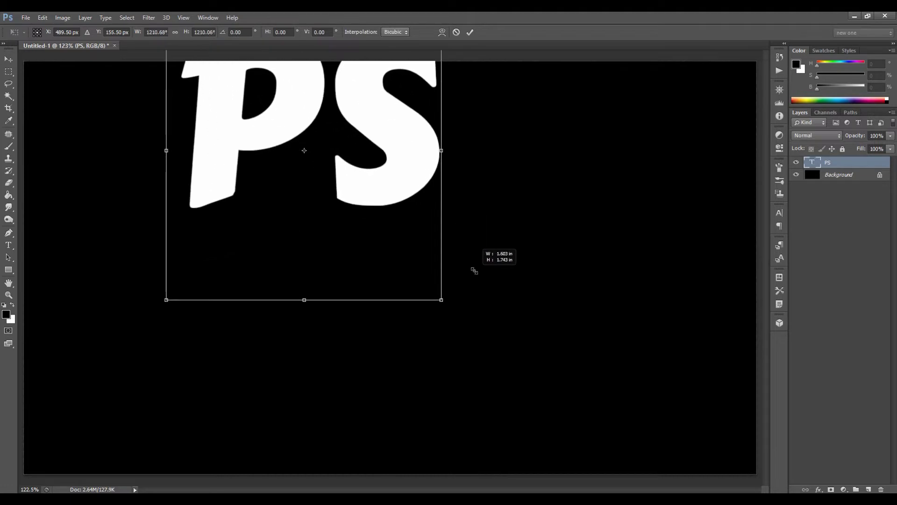
left_click_drag(365, 200, 437, 270)
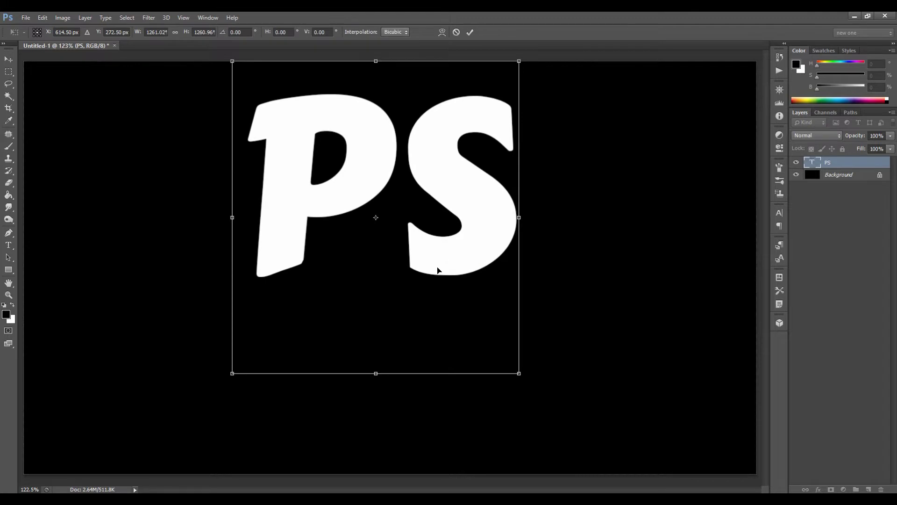
left_click(469, 32)
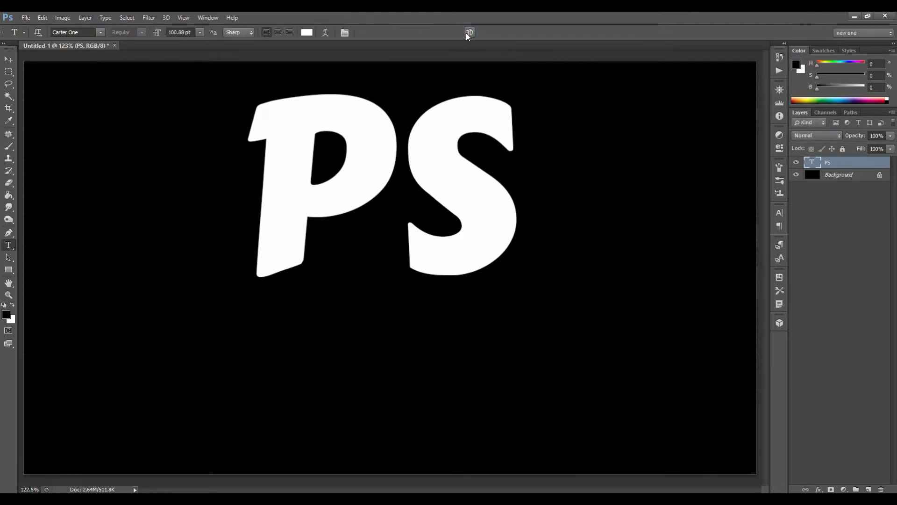
Step: Confirm the text colour stays white and switch to the Ellipse Tool
left_click(306, 32)
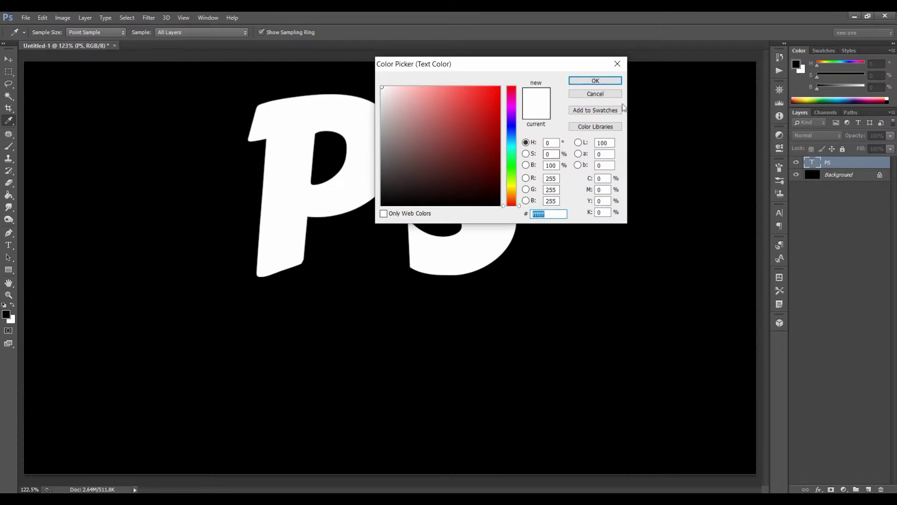
left_click(610, 82)
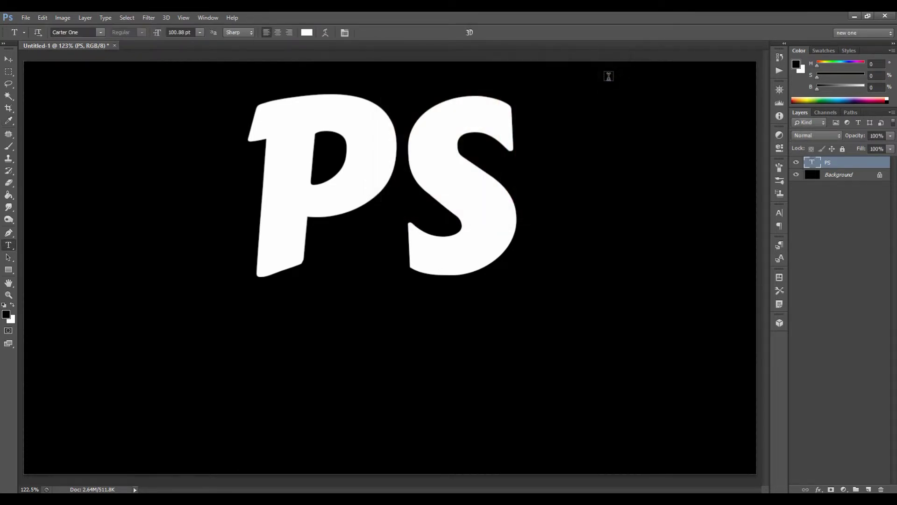
left_click(9, 271)
right_click(9, 272)
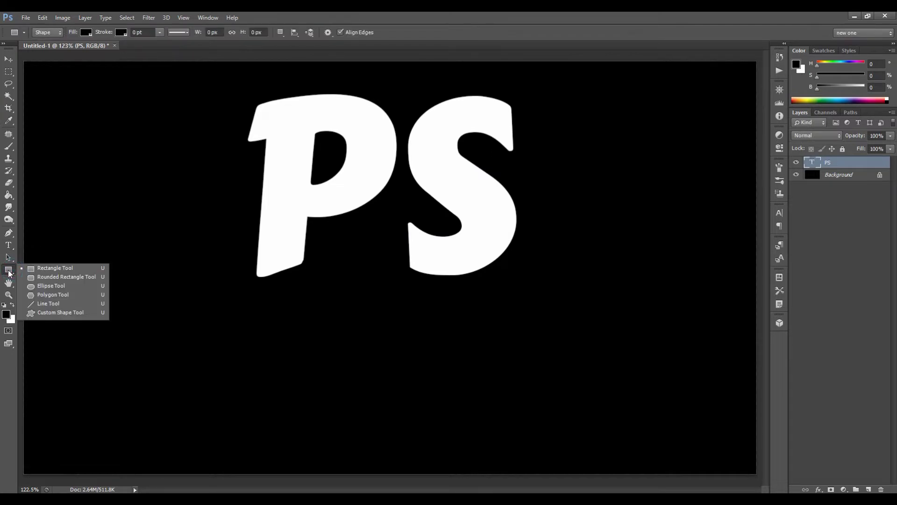
left_click(66, 286)
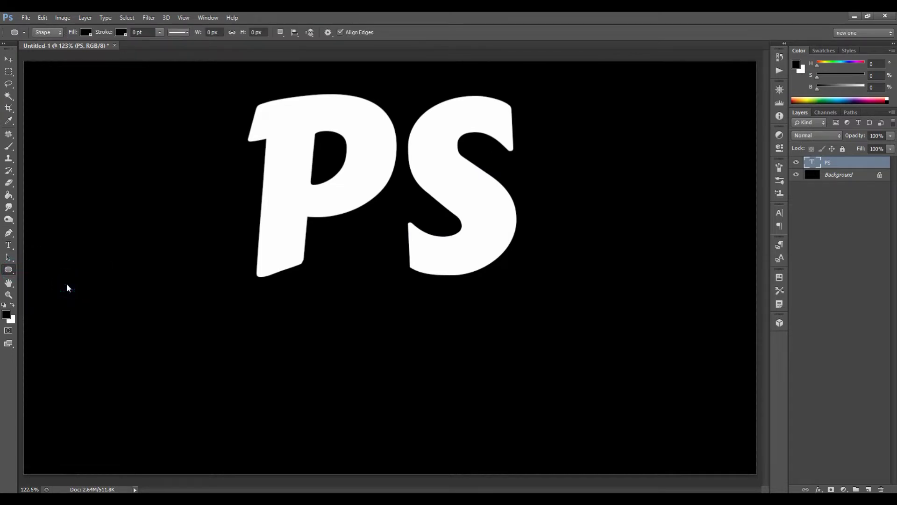
Step: Draw a Pure Yellow Orange ellipse shape, about 920 × 439 px, over the lower canvas
left_click(47, 32)
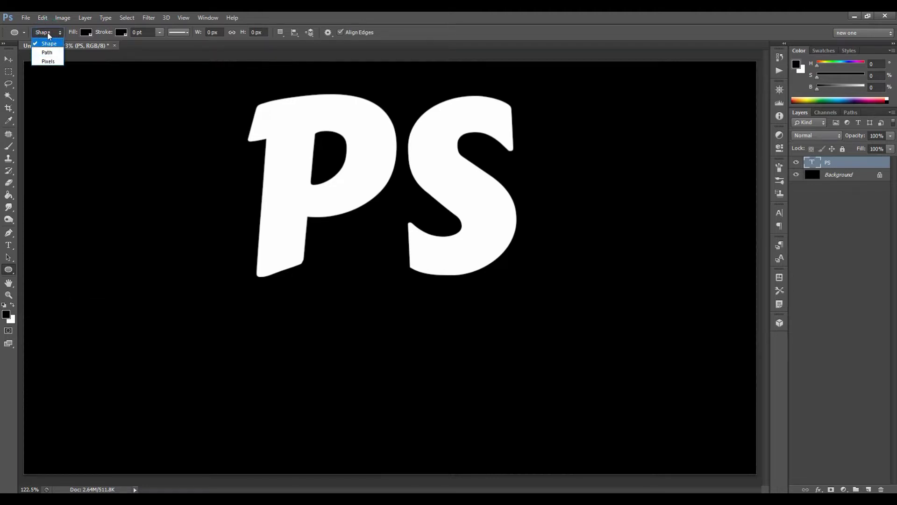
left_click(48, 34)
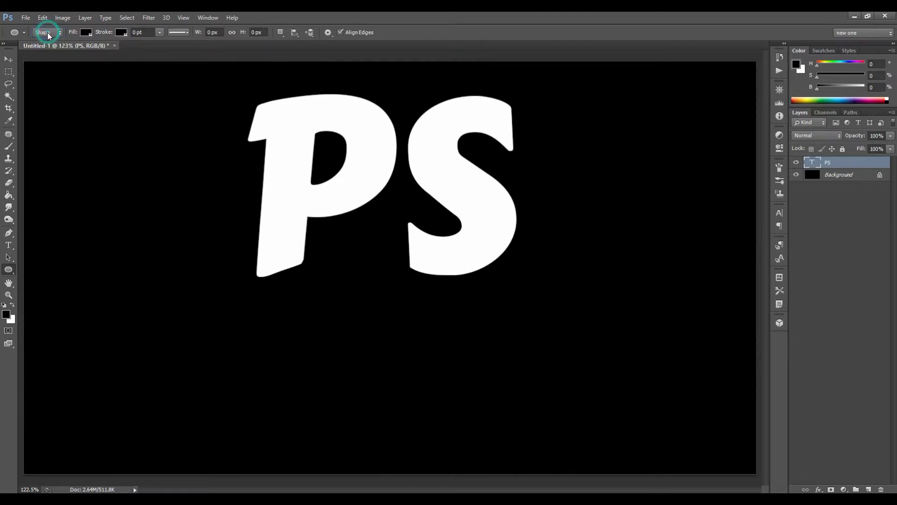
left_click(85, 33)
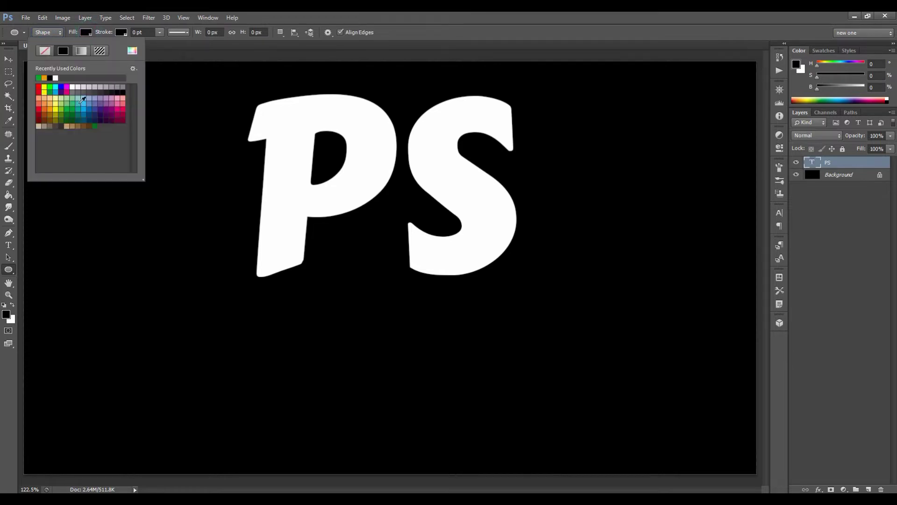
left_click(50, 108)
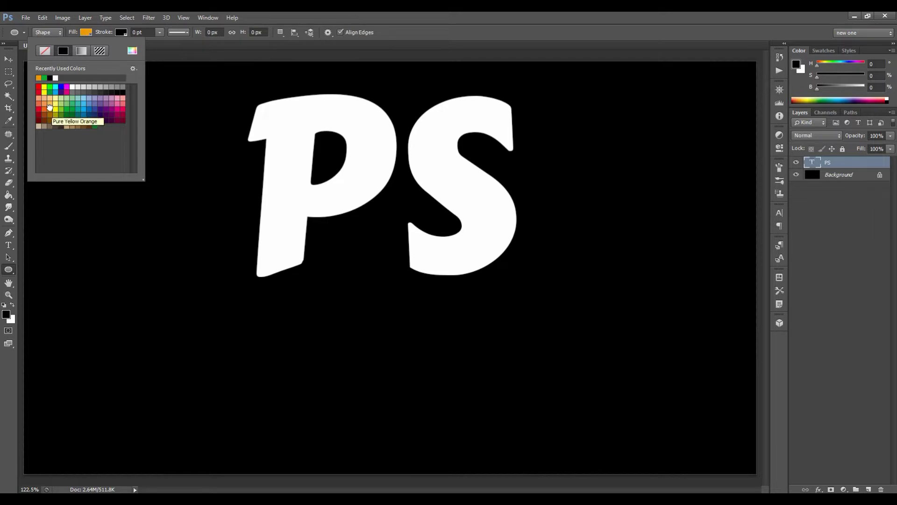
key("Return")
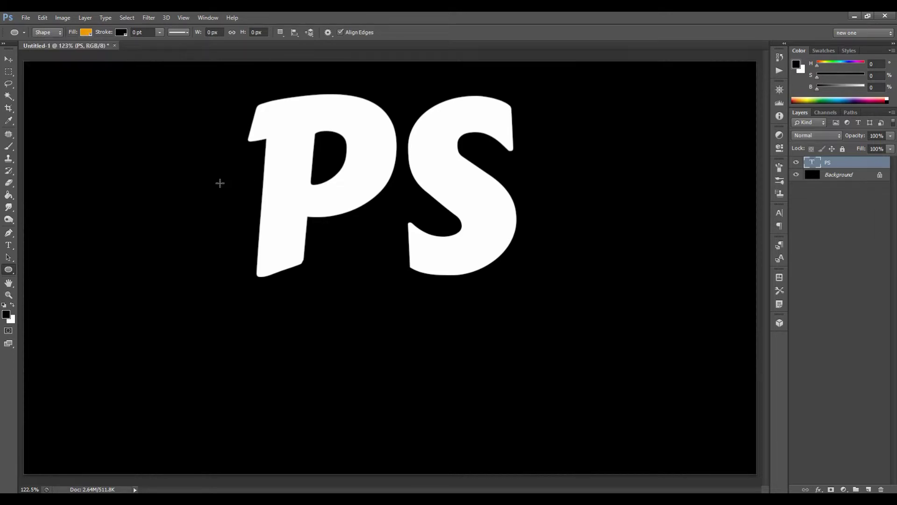
left_click_drag(212, 187, 737, 437)
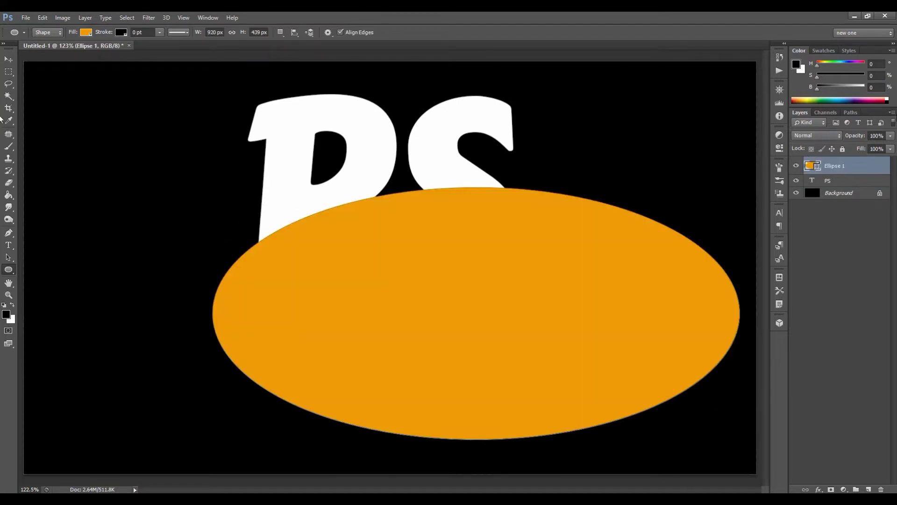
Step: Set the Ellipse 1 layer opacity to 80%
left_click(876, 135)
type("0")
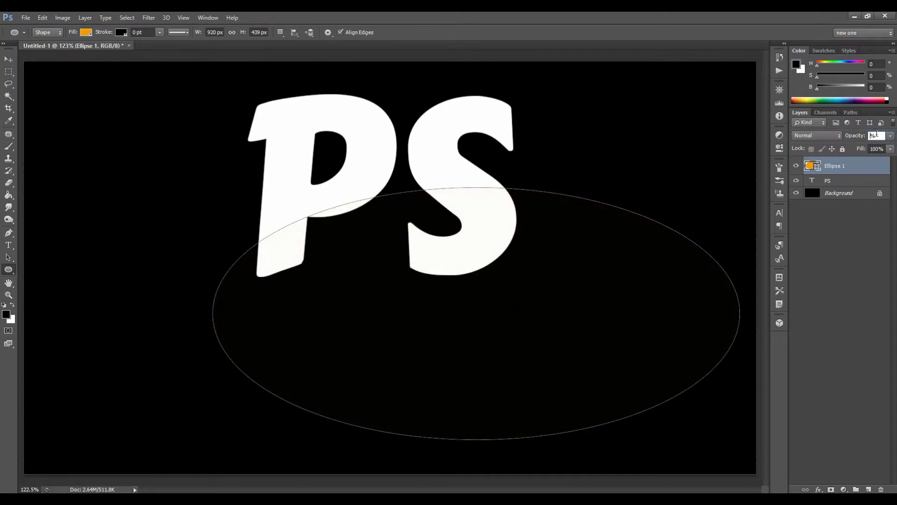
type("80")
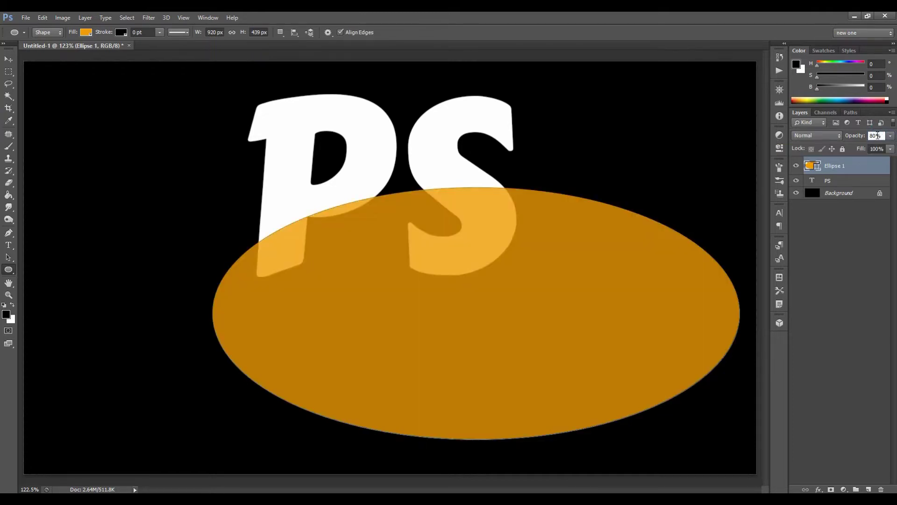
key("Return")
Step: Shift the ellipse left and slightly up, then duplicate it as Ellipse 1 copy
key("ctrl+t")
left_click_drag(599, 301, 501, 304)
key("Up")
key("Up")
key("Right")
key("Right")
key("Right")
key("Up")
key("Up")
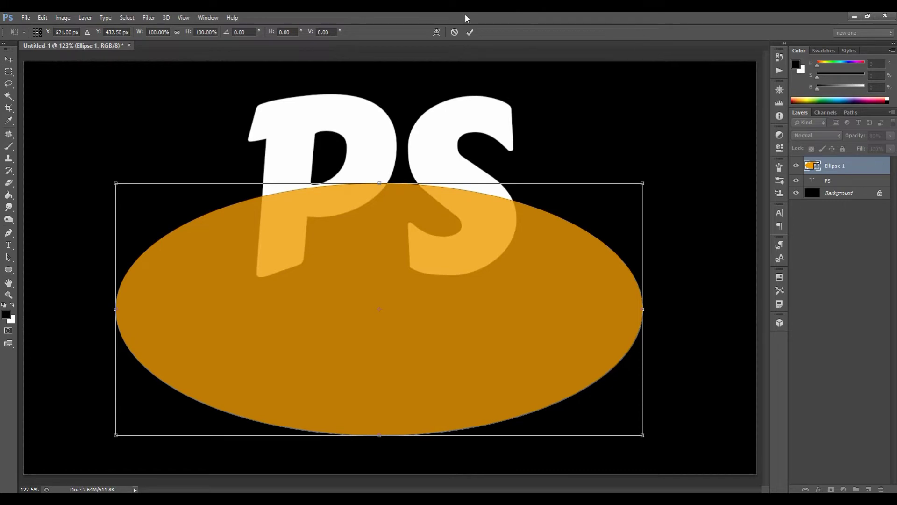
left_click(470, 32)
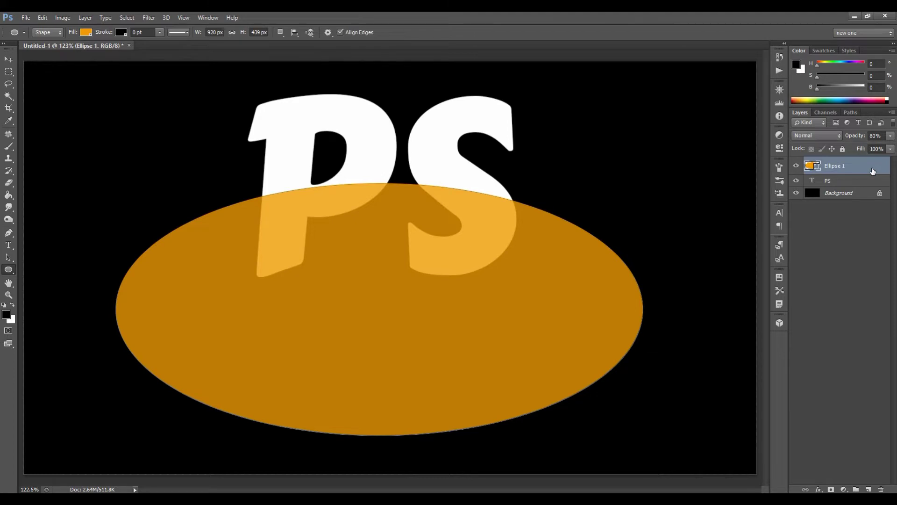
key("ctrl+j")
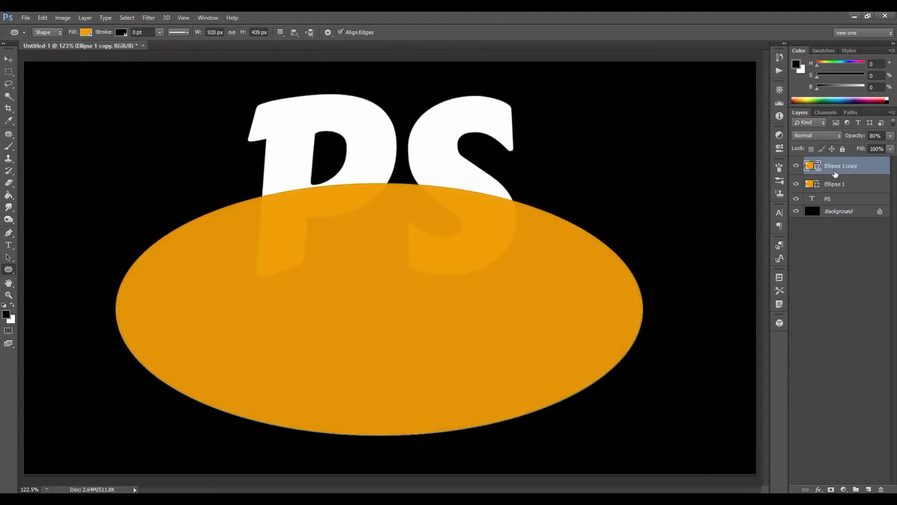
Step: Fill the Ellipse 1 copy with Pure Pea Green
left_click(86, 33)
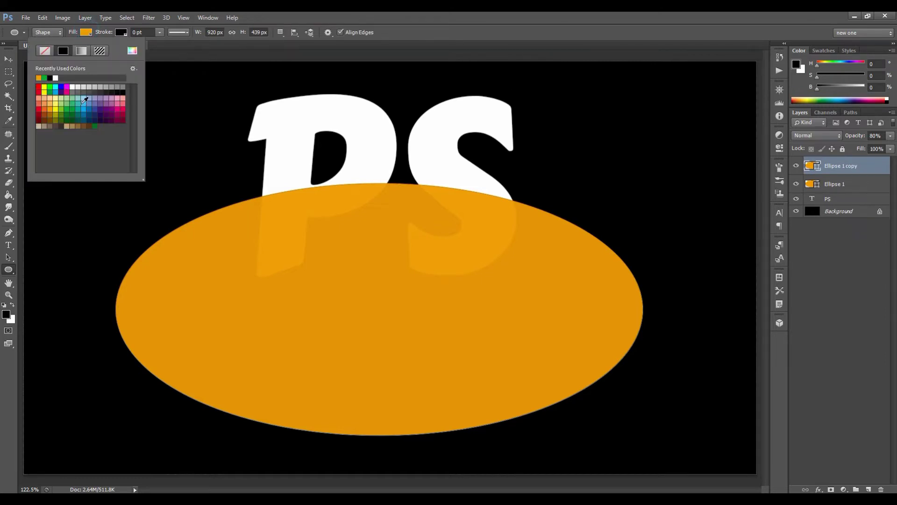
left_click(61, 107)
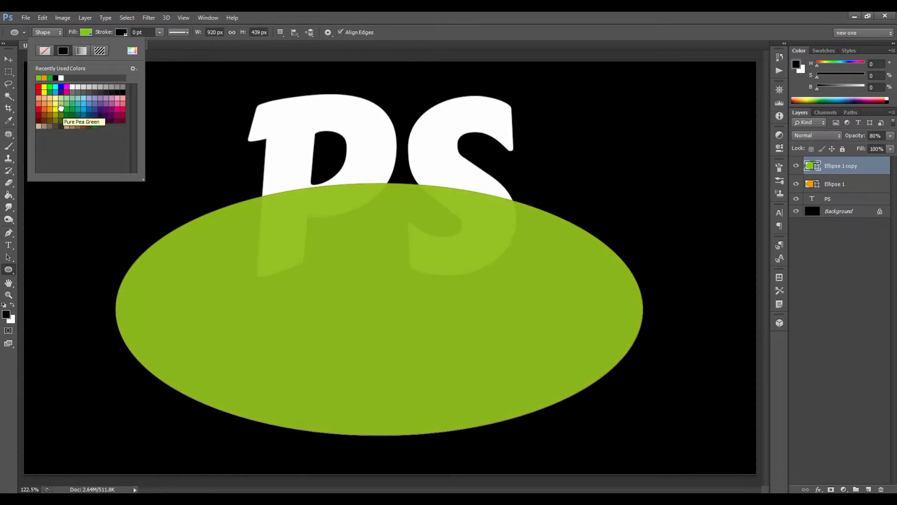
key("Return")
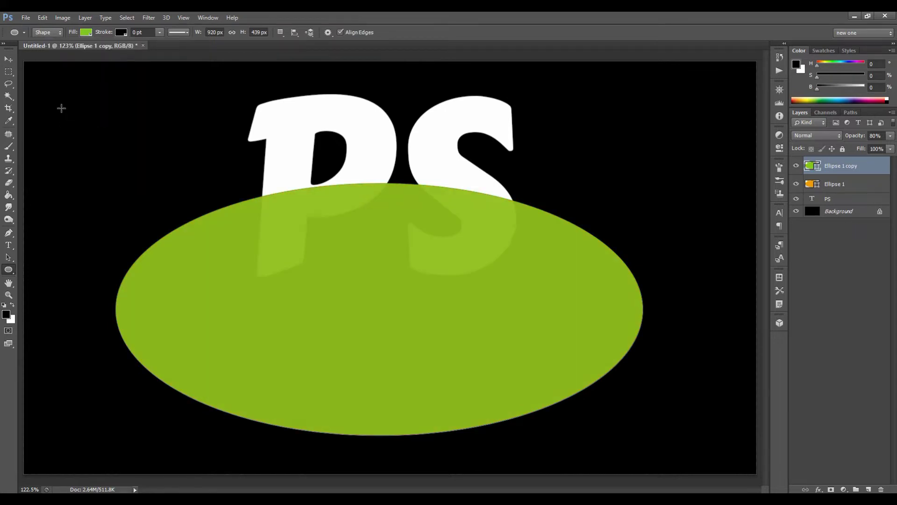
Step: Nudge the green ellipse down and squash it upward to 76.77% height
key("ctrl+t")
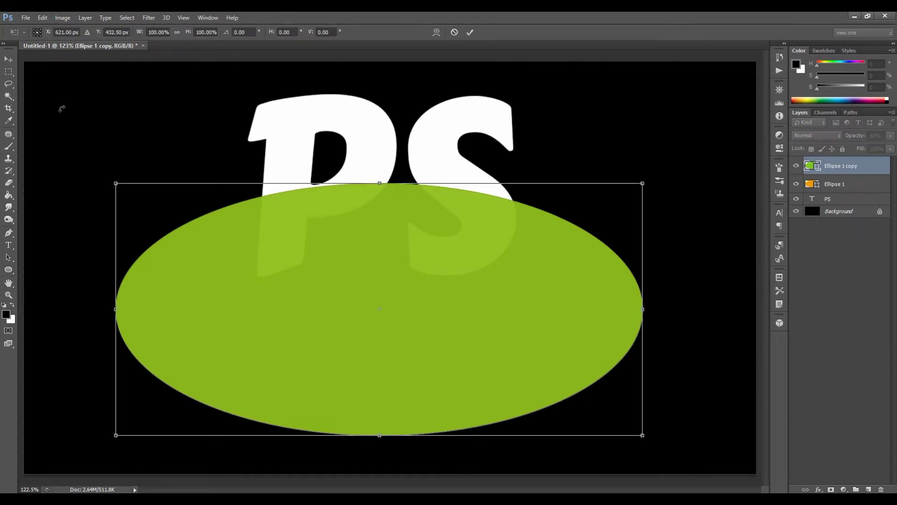
key("Down")
key("Down")
key("Down")
key("Down")
key("Down")
key("Down")
key("Down")
key("Down")
key("Down")
key("Down")
key("Down")
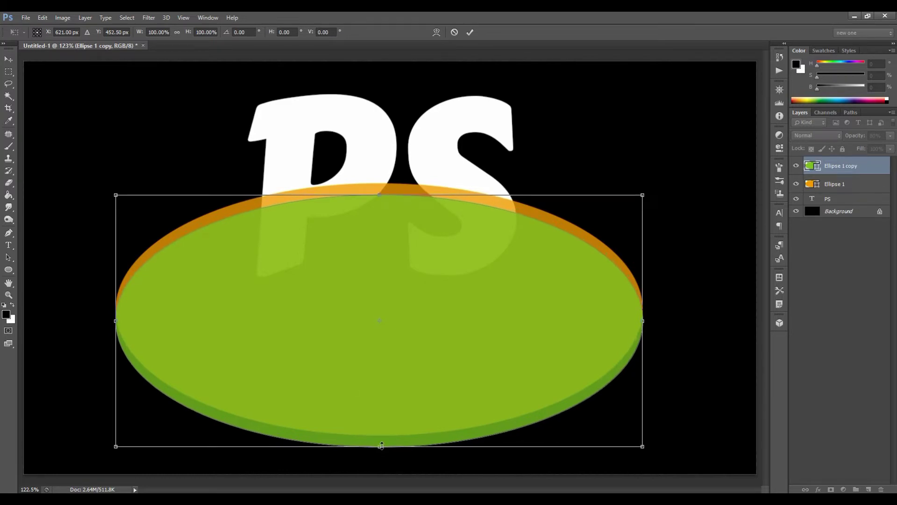
mouse_move(381, 443)
left_mouse_down()
mouse_move(388, 394)
mouse_move(379, 384)
left_mouse_up()
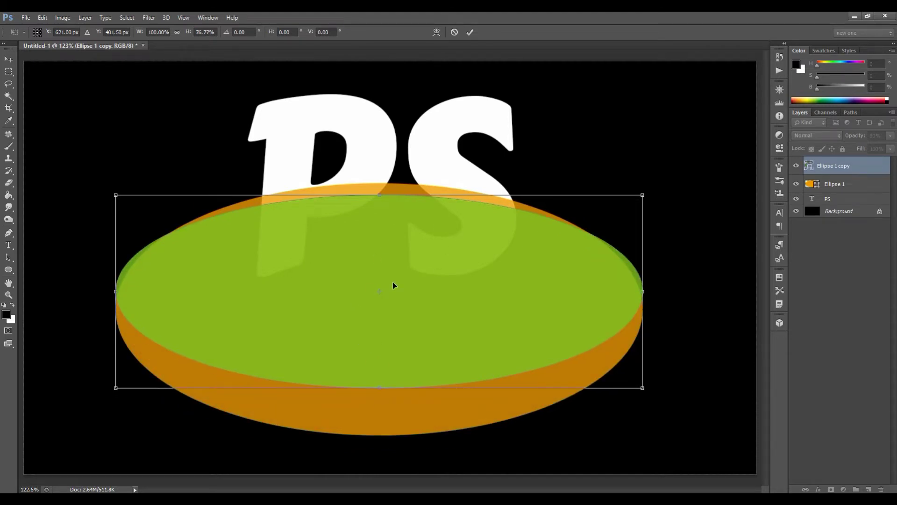
left_click(469, 37)
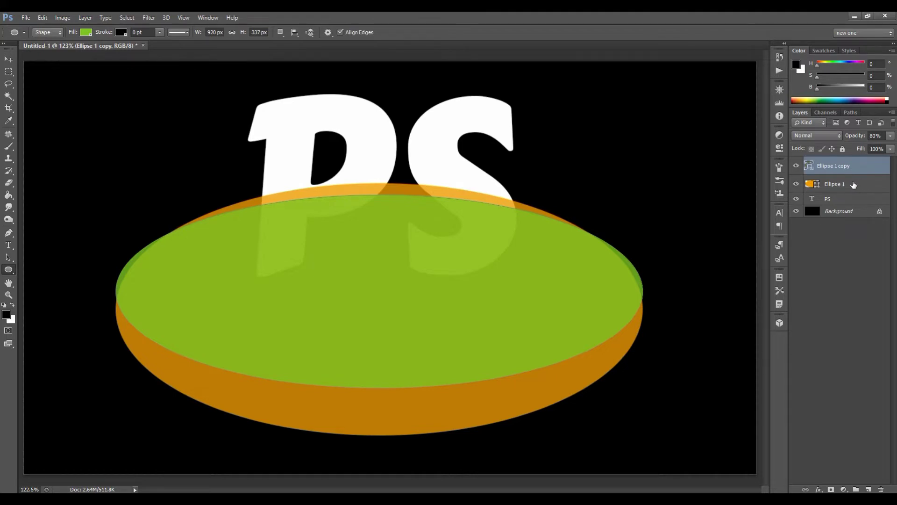
left_click(849, 185, "shift")
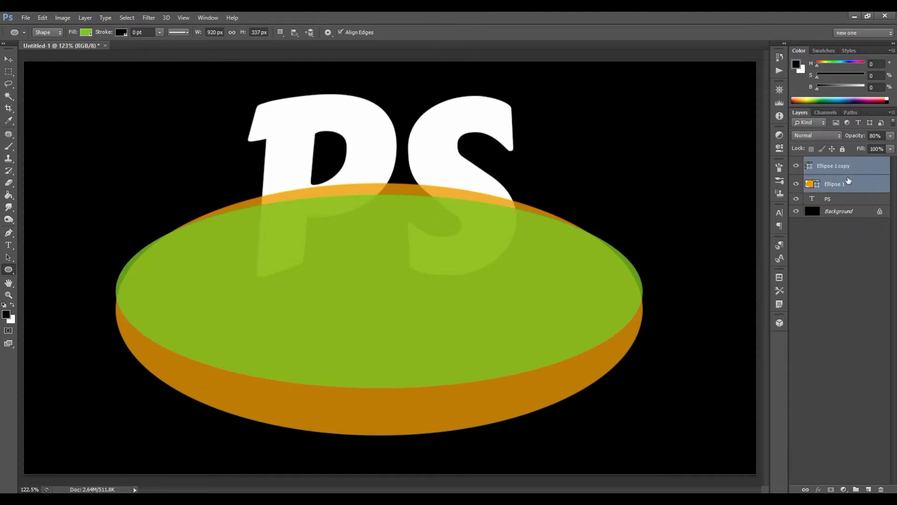
Step: Subtract the squashed front ellipse from the back one using Layer > Combine Shapes > Subtract Front Shape
left_click(85, 18)
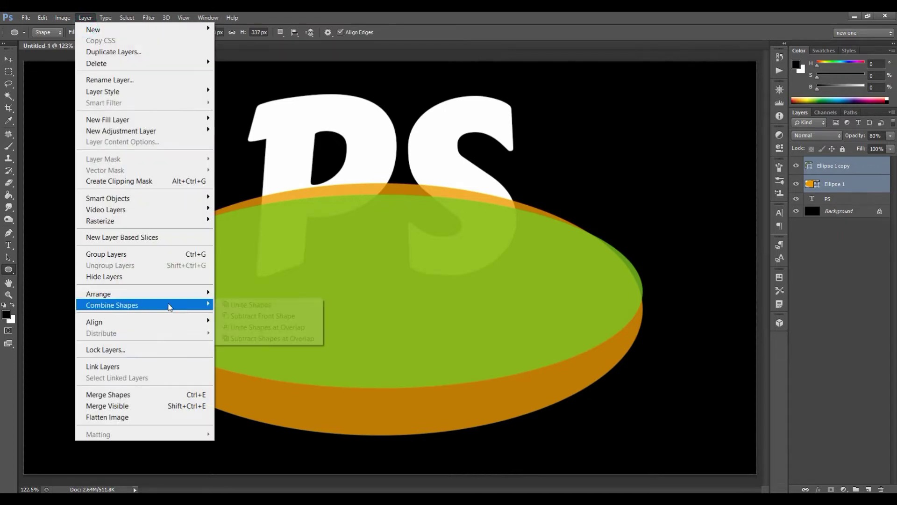
mouse_move(112, 304)
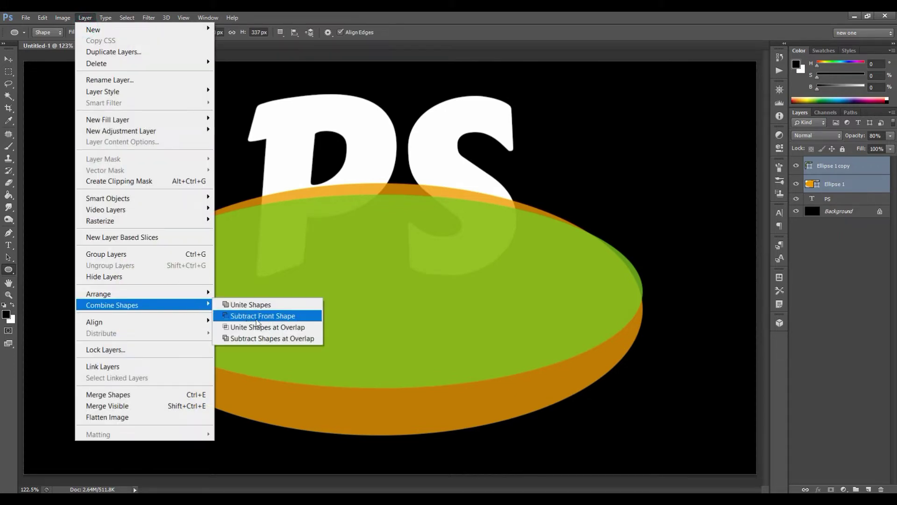
left_click(288, 318)
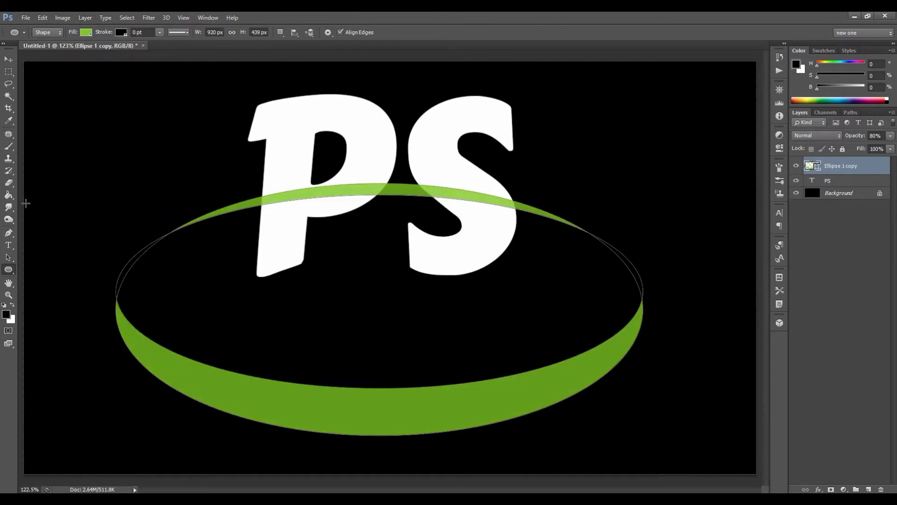
left_click(8, 182)
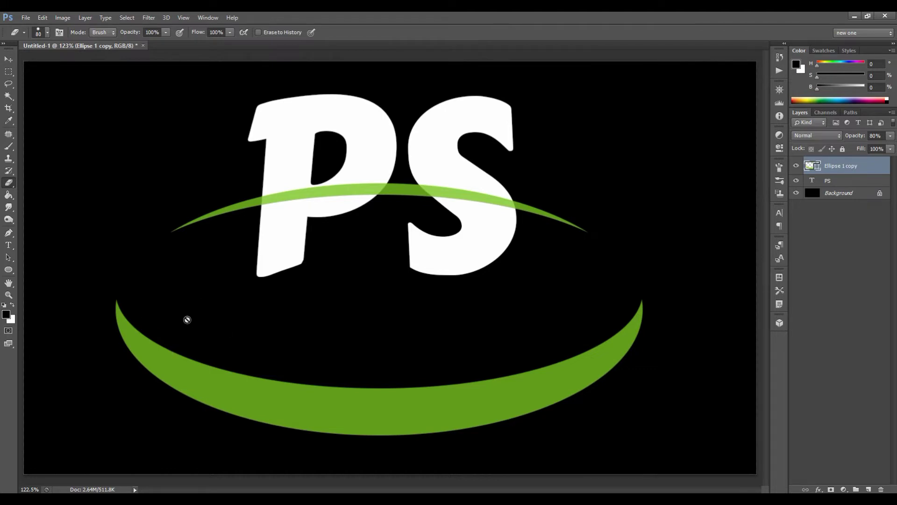
Step: Rasterize the green ring layer and erase its lower crescent
right_click(843, 167)
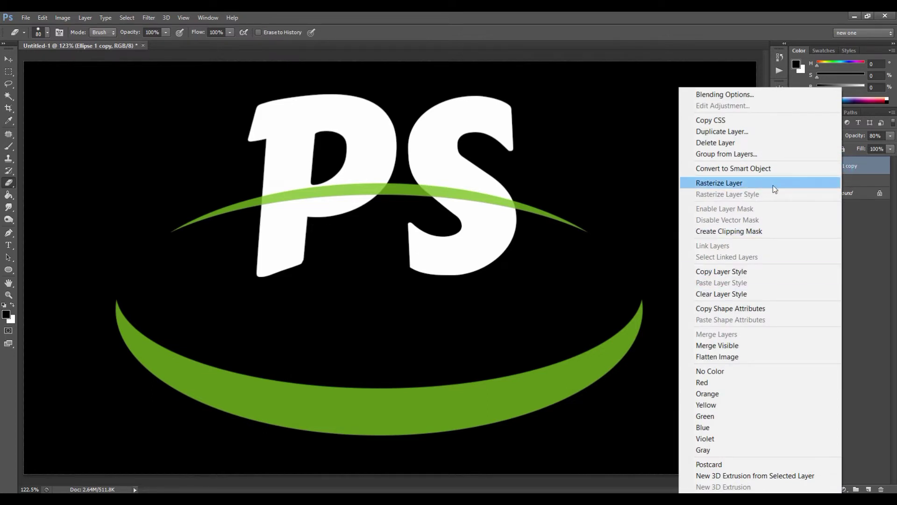
left_click(749, 183)
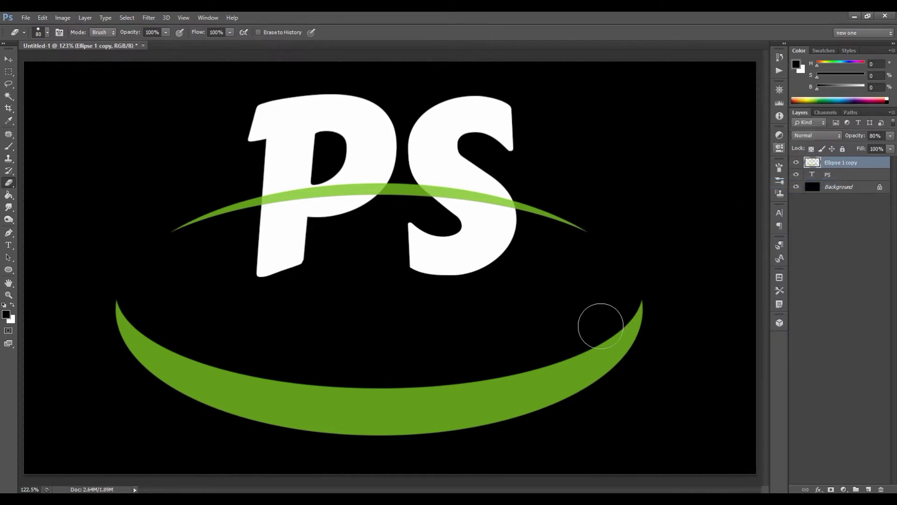
mouse_move(633, 306)
left_mouse_down()
mouse_move(362, 402)
mouse_move(111, 304)
mouse_move(257, 366)
mouse_move(621, 324)
mouse_move(358, 428)
left_mouse_up()
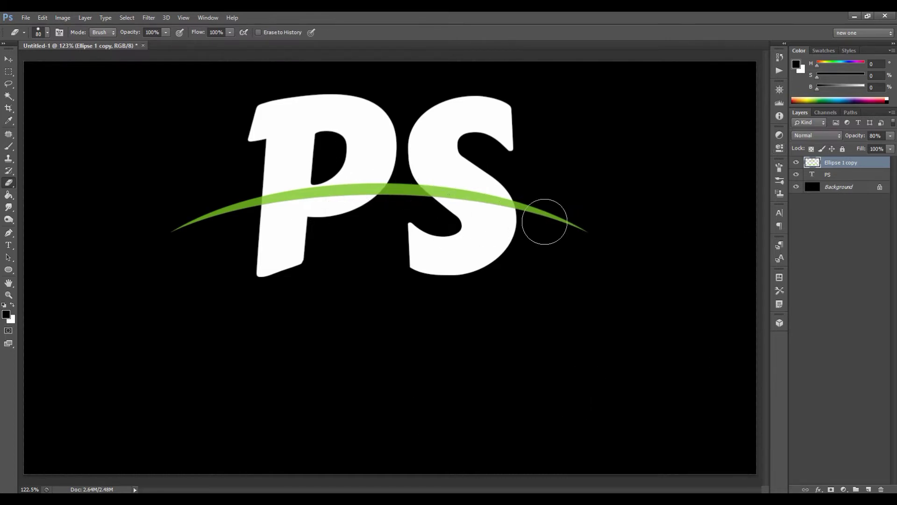
left_click_drag(812, 161, 809, 164)
left_click(808, 164, "ctrl")
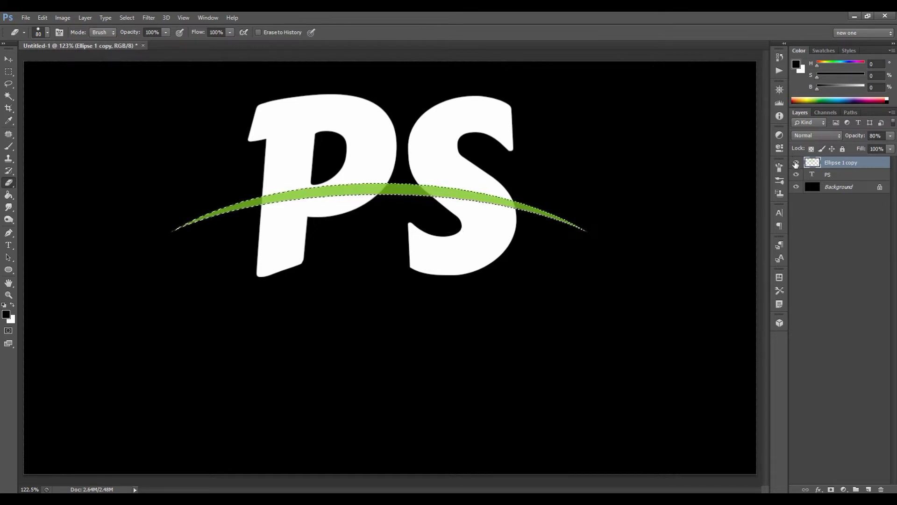
Step: Hide the green arc layer and make the PS text layer active
left_click(796, 162)
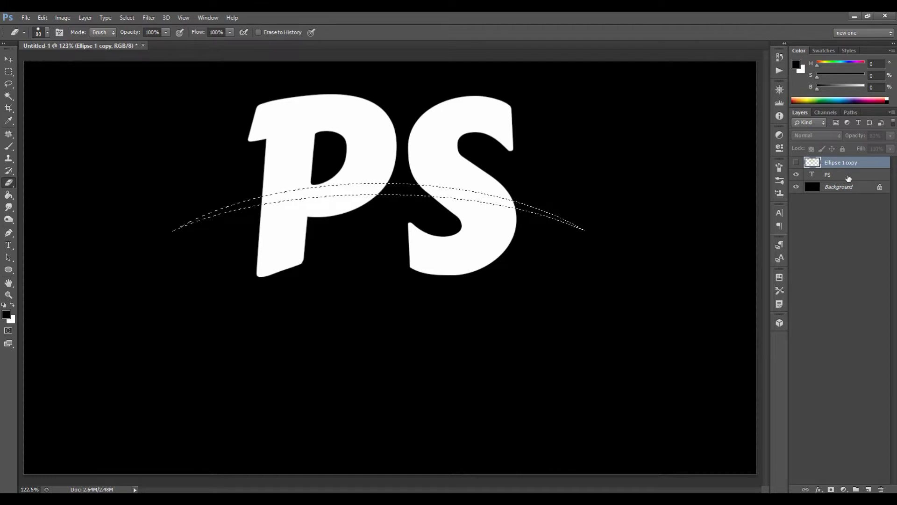
left_click(830, 176)
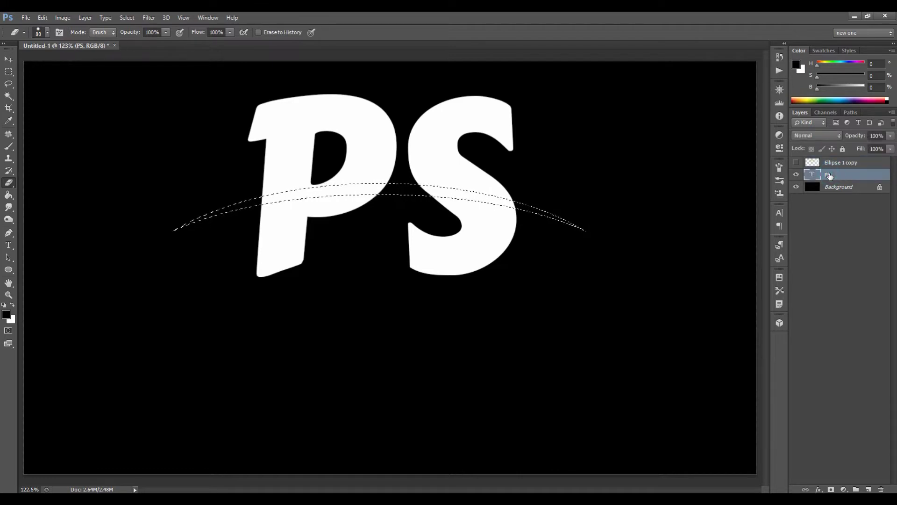
right_click(830, 175)
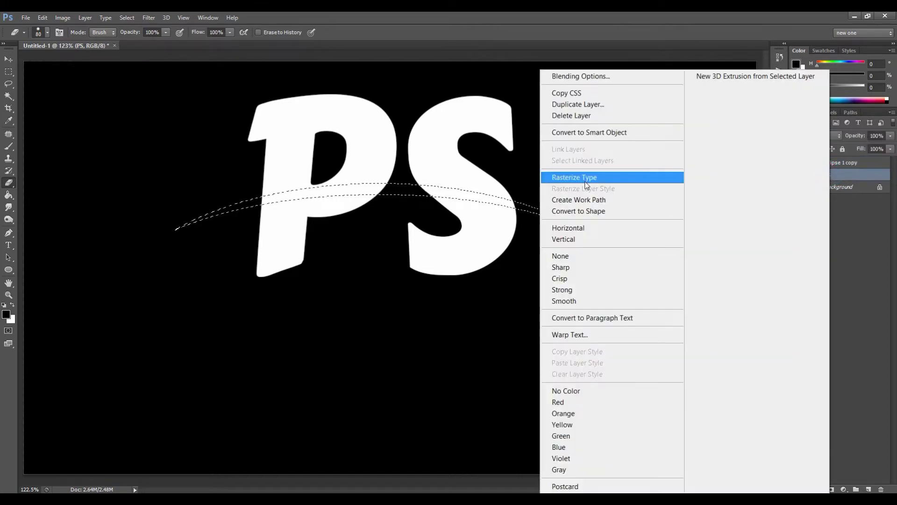
Step: Rasterize the PS type, cut the arc-shaped gap, deselect, and show the green arc again
left_click(629, 180)
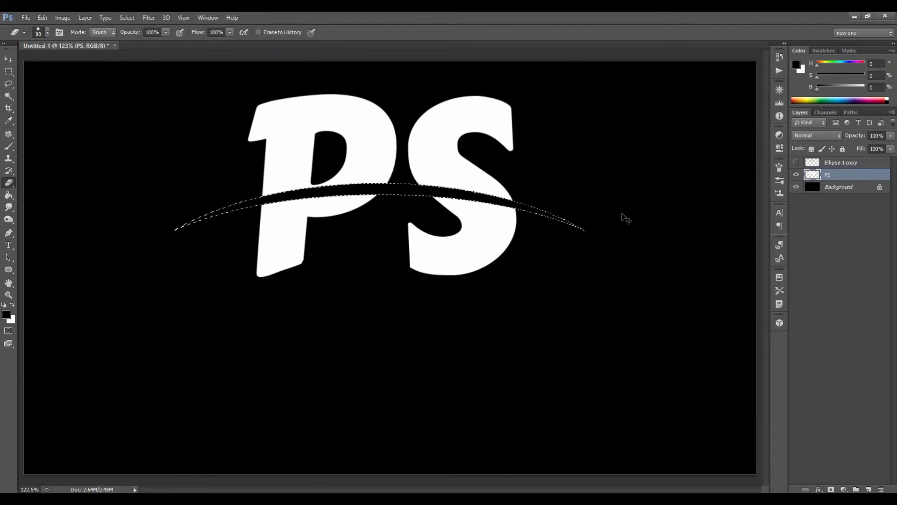
key("ctrl+d")
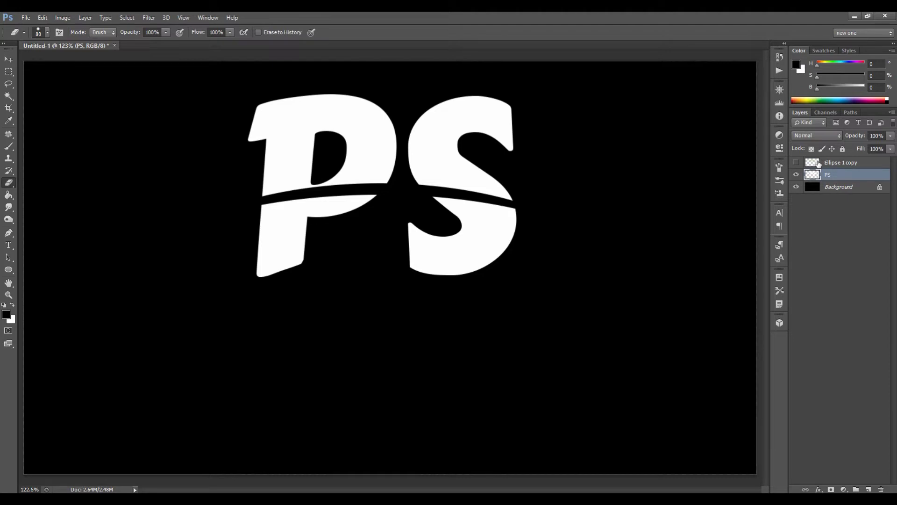
left_click(796, 162)
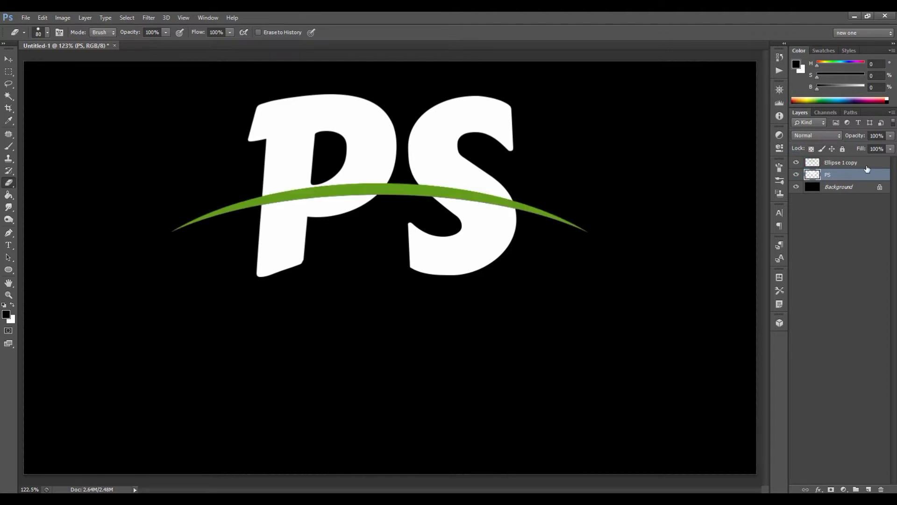
Step: Raise the Ellipse 1 copy layer's opacity to 100%
left_click(849, 164)
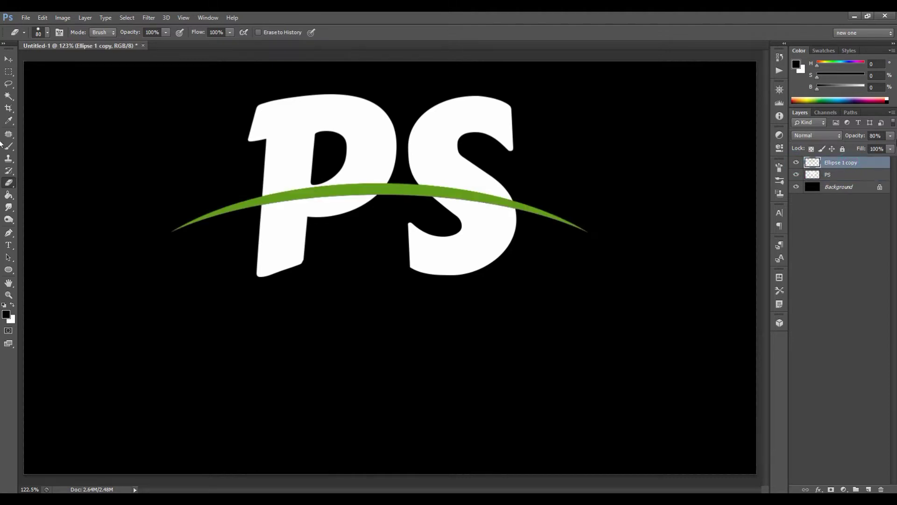
left_click(889, 137)
key("Tab")
left_click(890, 136)
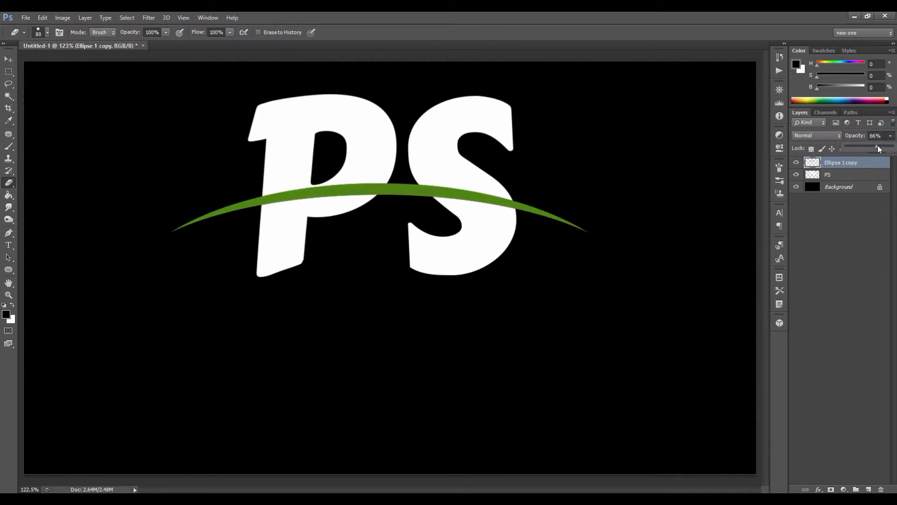
left_click_drag(878, 146, 894, 147)
key("Return")
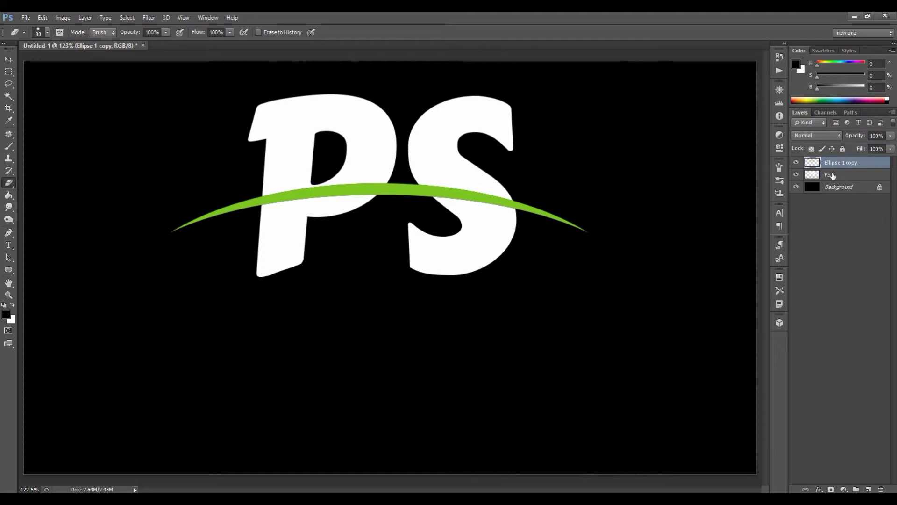
left_click(833, 175)
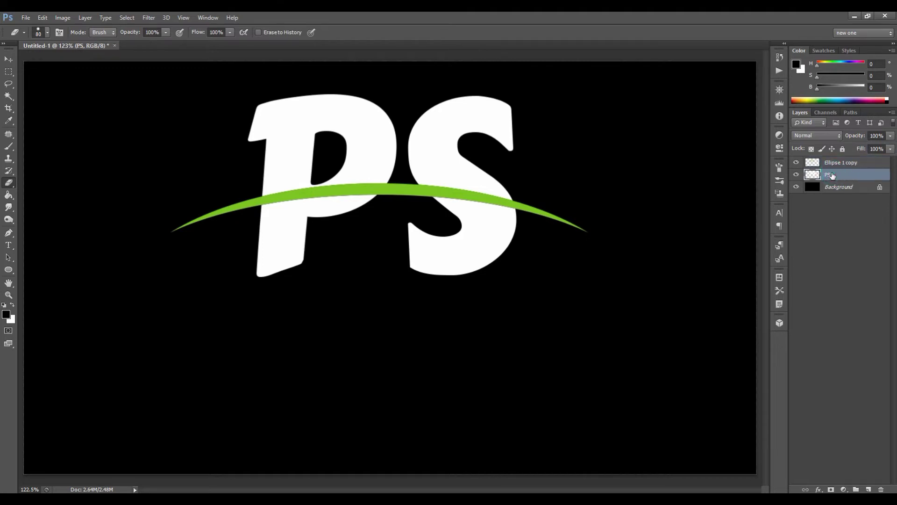
Step: Draw a polygonal lasso selection around the letter parts below the green arc
left_click(8, 85)
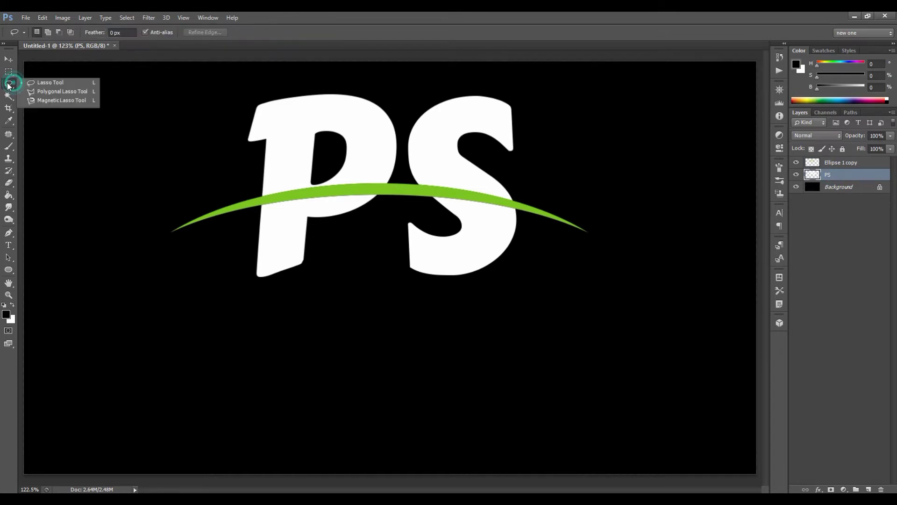
left_click(70, 89)
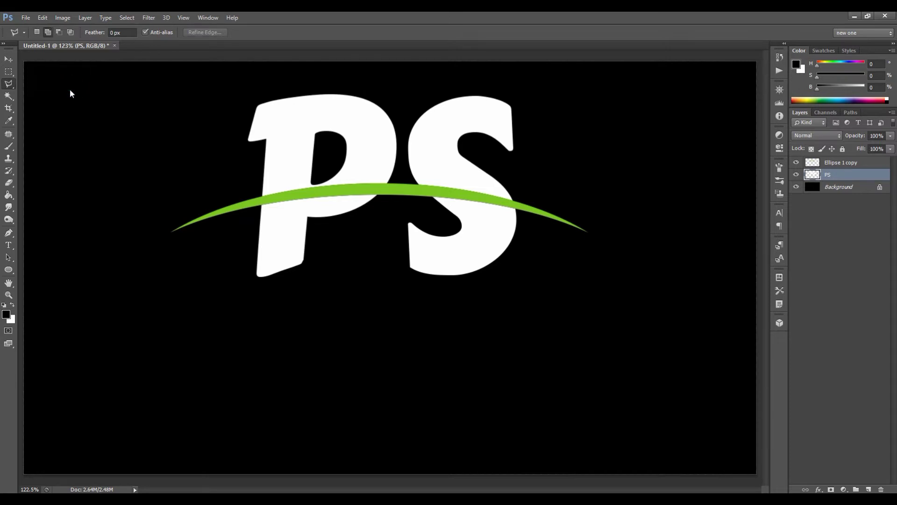
left_click(216, 212)
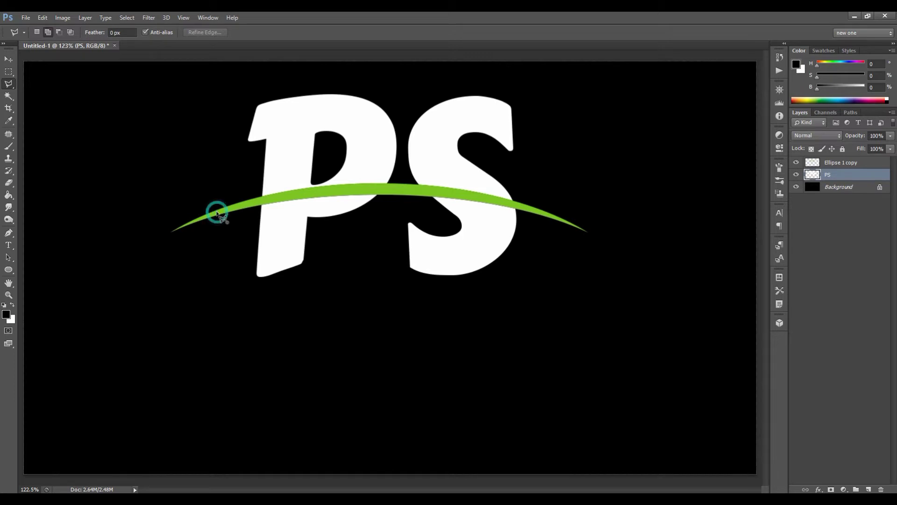
left_click(305, 193)
left_click(576, 228)
left_click(522, 295)
left_click(231, 299)
left_click(217, 215)
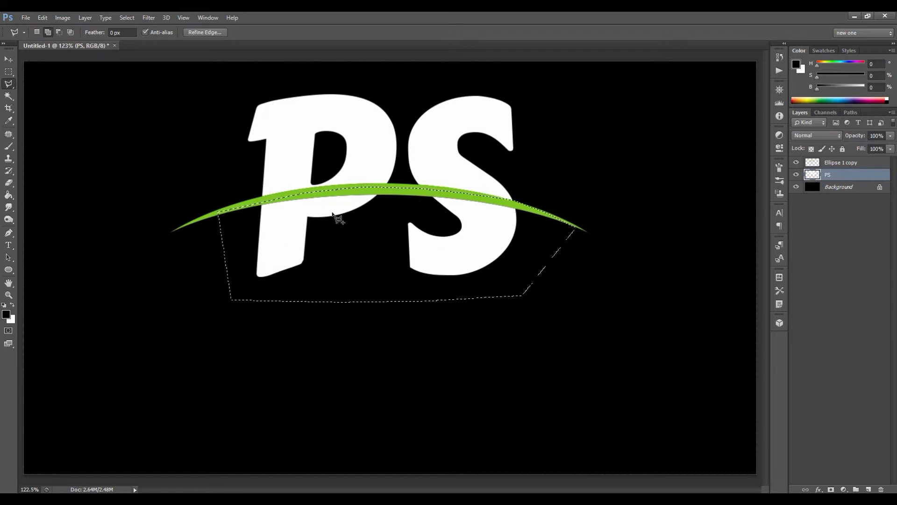
Step: Cut the selection to a new Layer 1 via Layer Via Cut and toggle its visibility to check
right_click(396, 244)
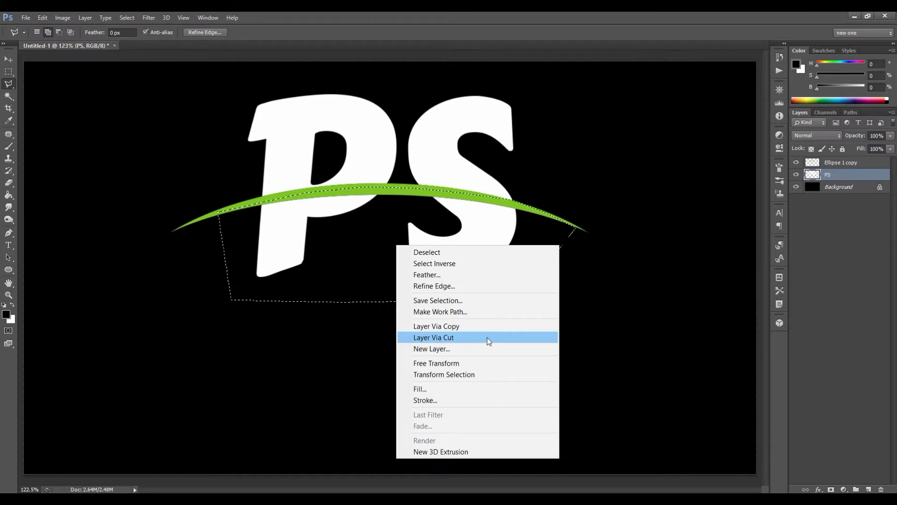
left_click(487, 337)
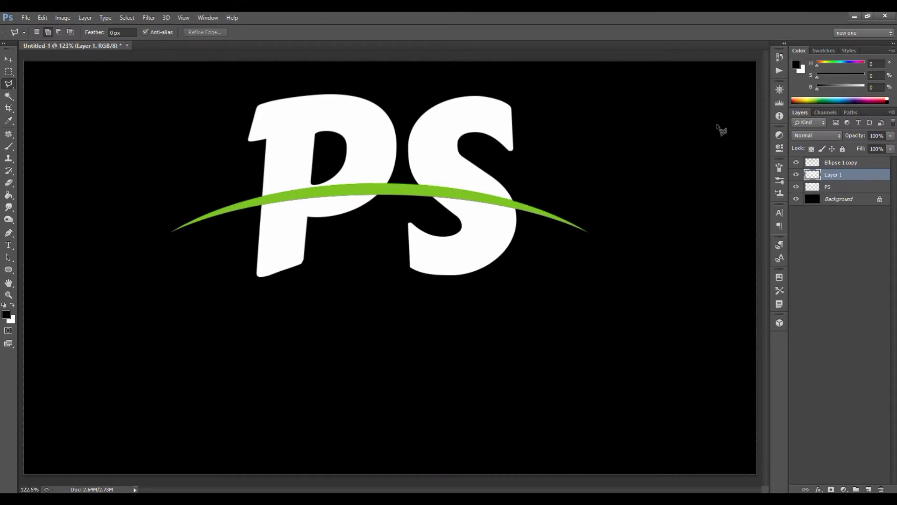
left_click(796, 174)
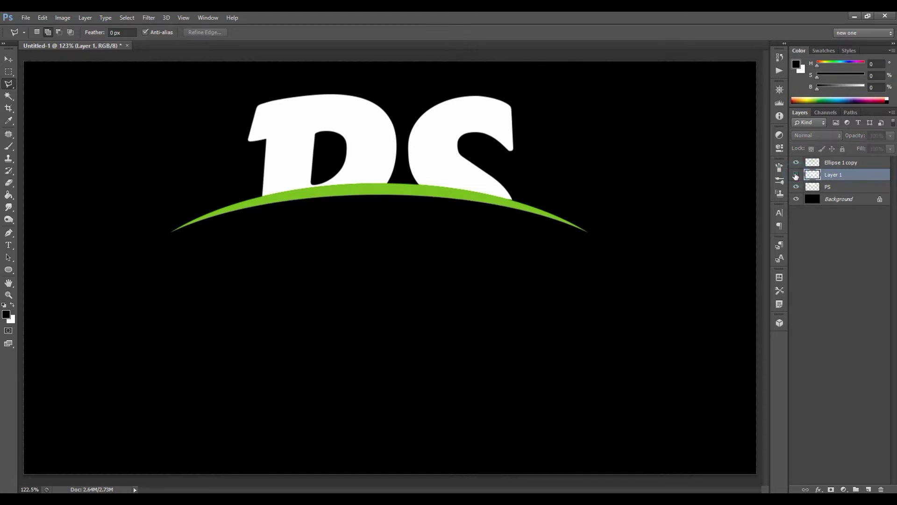
left_click(795, 175)
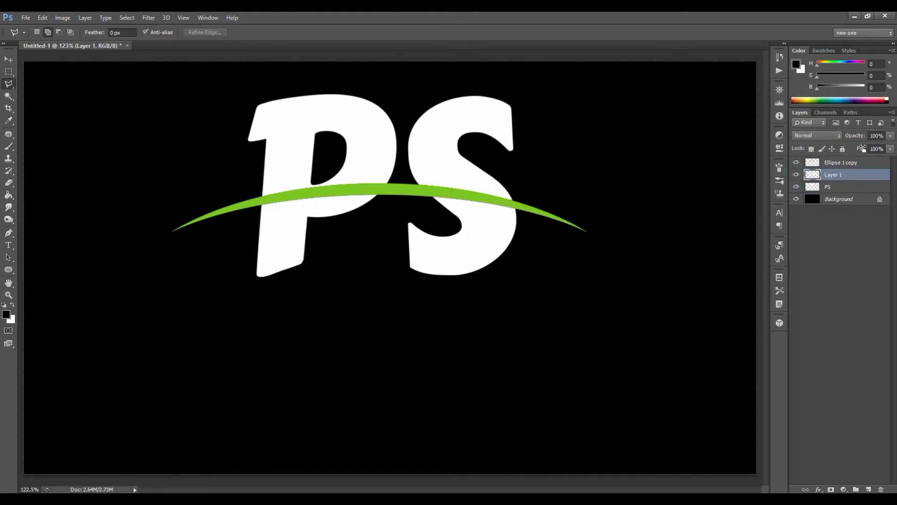
left_click(842, 163, "shift")
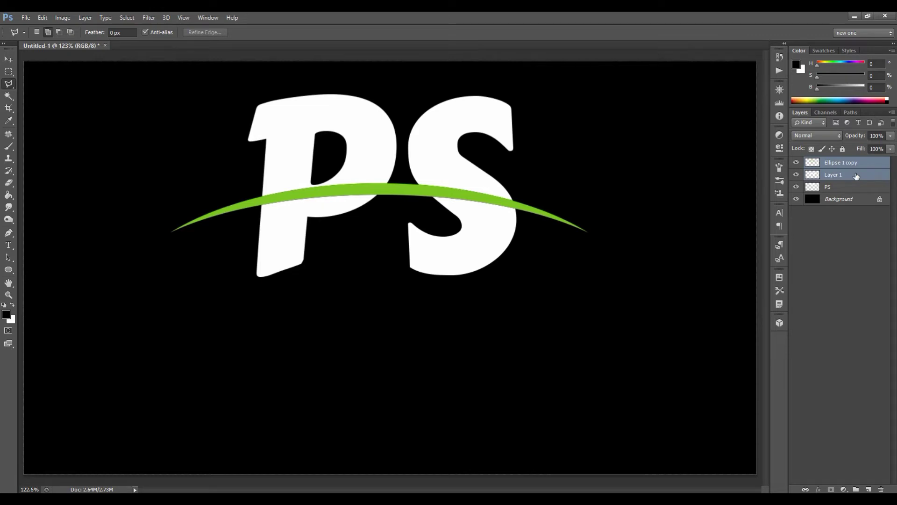
Step: Nudge the green arc and Layer 1 down together with Free Transform
key("ctrl+t")
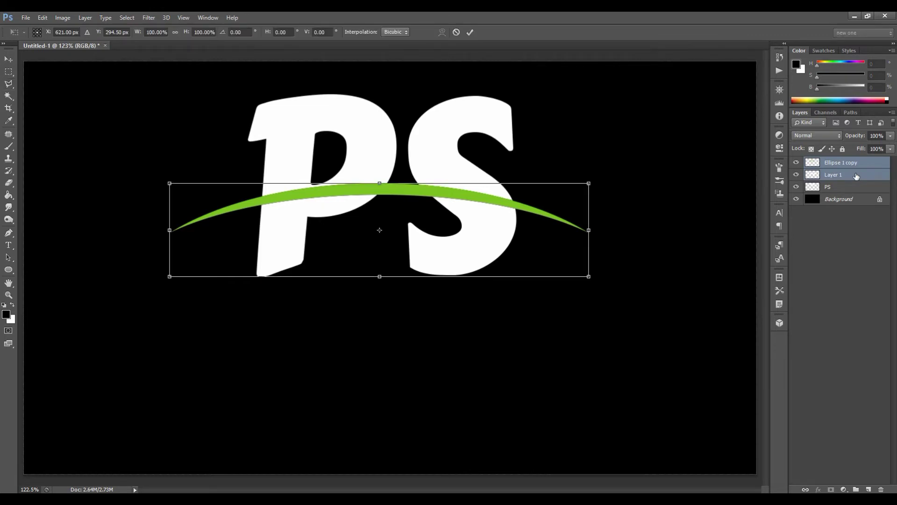
key("Down")
key("Down")
key("Down")
key("Down")
key("Down")
key("Down")
key("Down")
key("Down")
key("Down")
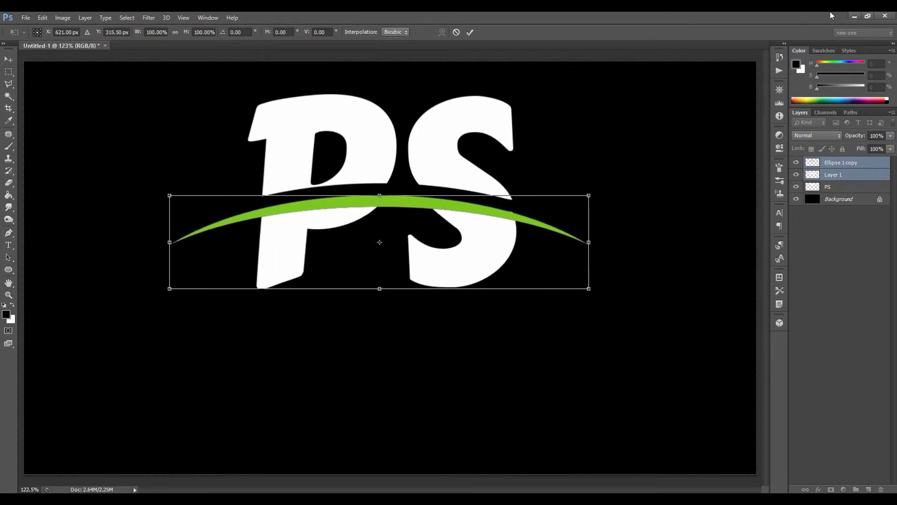
left_click(470, 32)
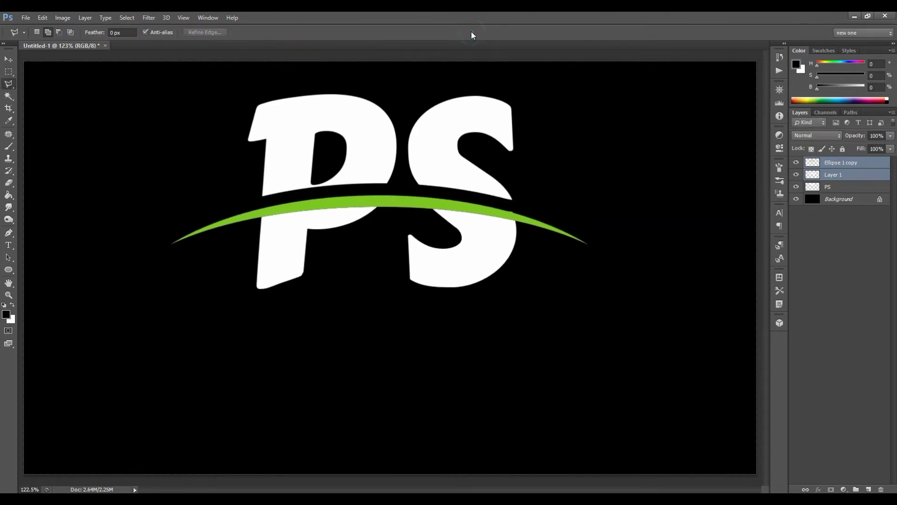
Step: Fine-tune the arc and the lower letter parts each up 1 px, leaving Layer 1 at Y 324.50 px
left_click(854, 164)
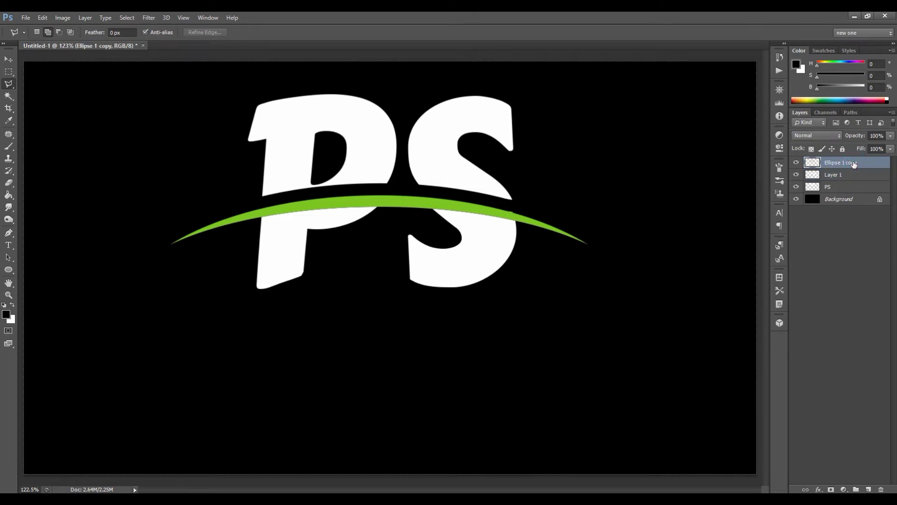
key("ctrl+t")
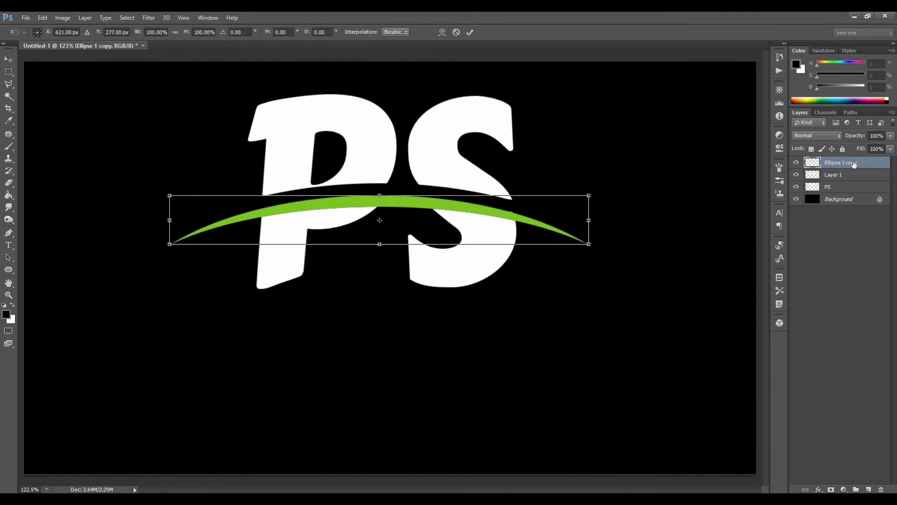
key("Up")
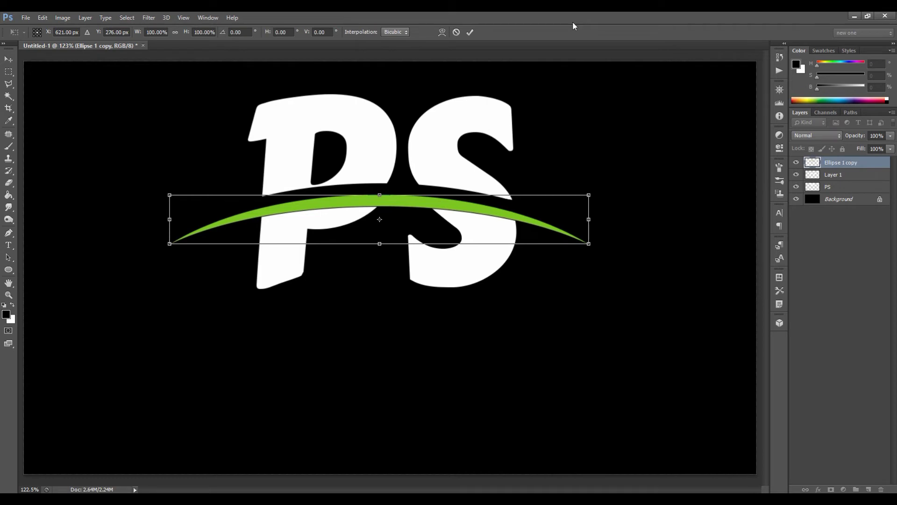
left_click(469, 32)
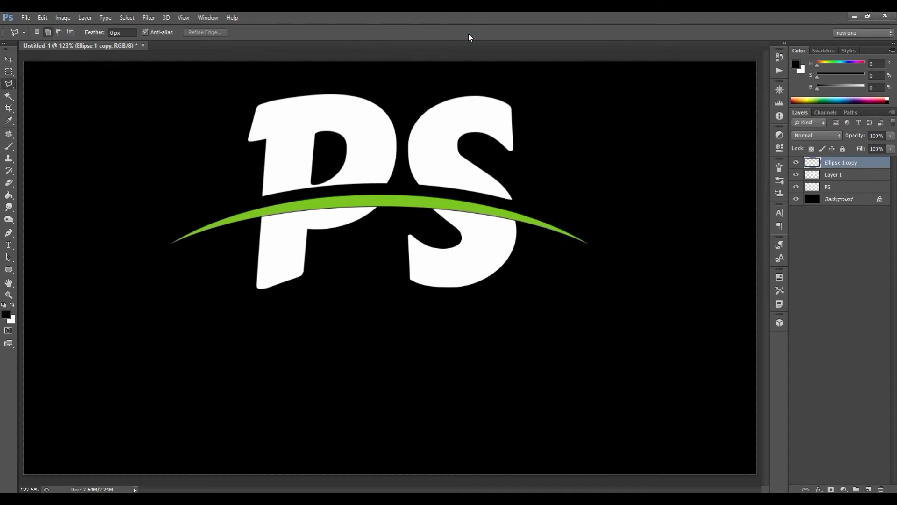
left_click(835, 176)
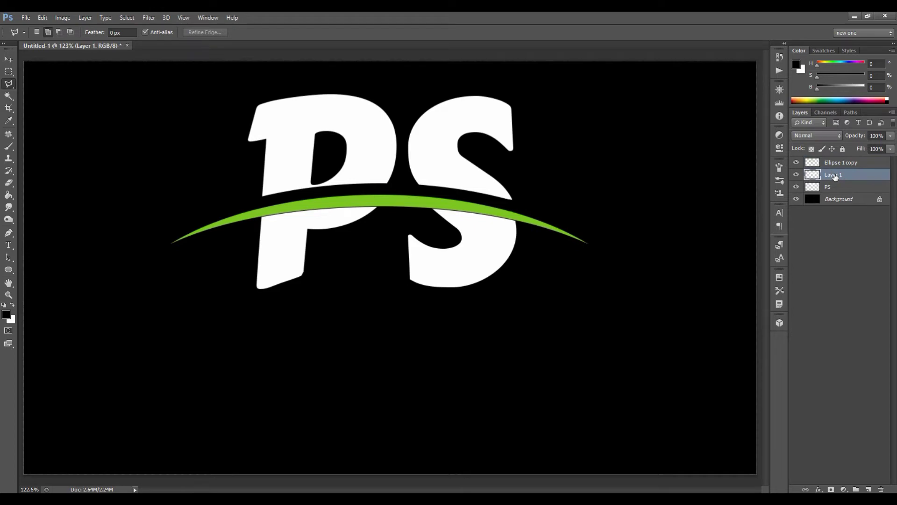
key("ctrl+t")
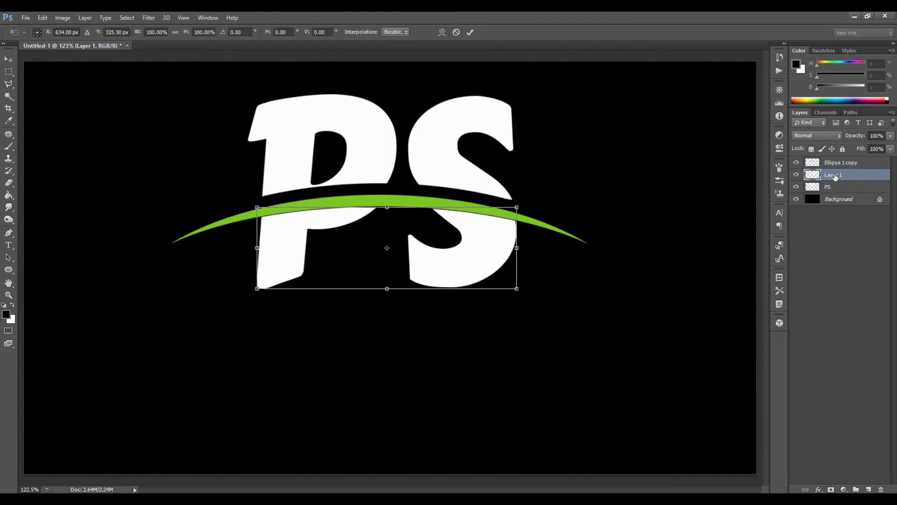
key("Up")
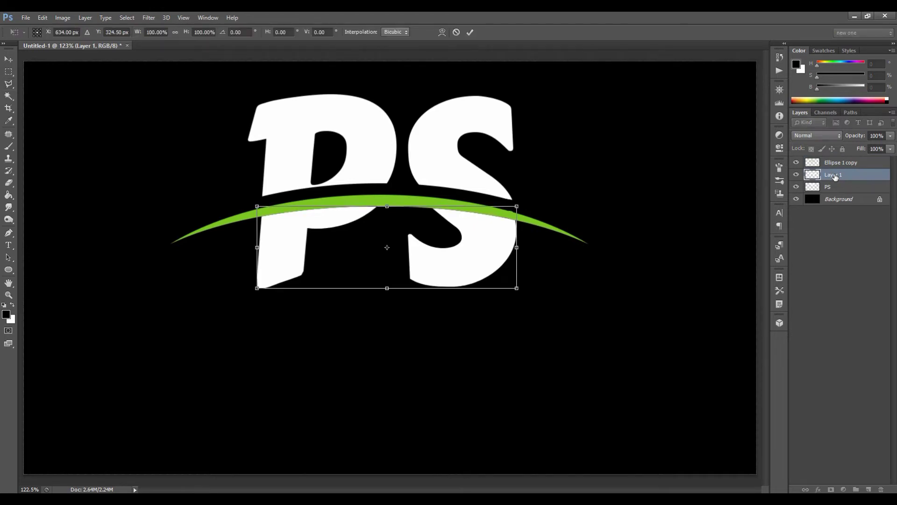
left_click(471, 32)
key("l")
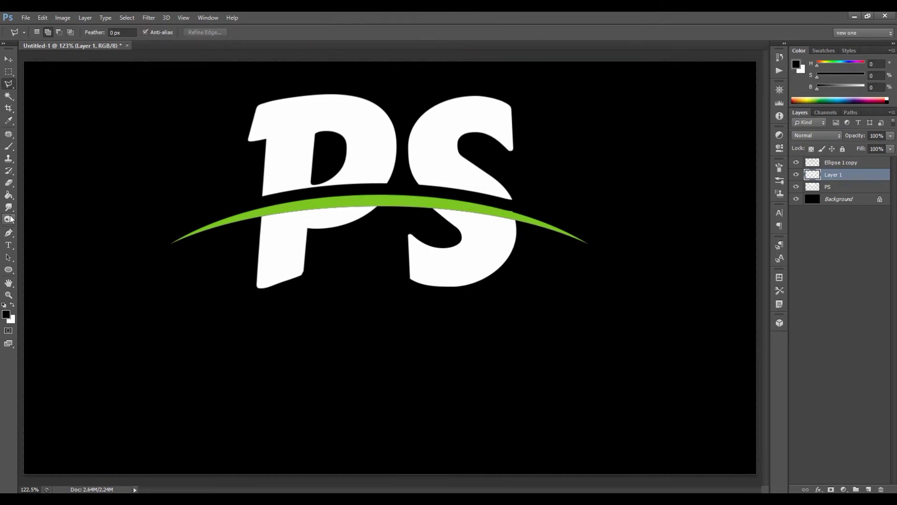
left_click(9, 184)
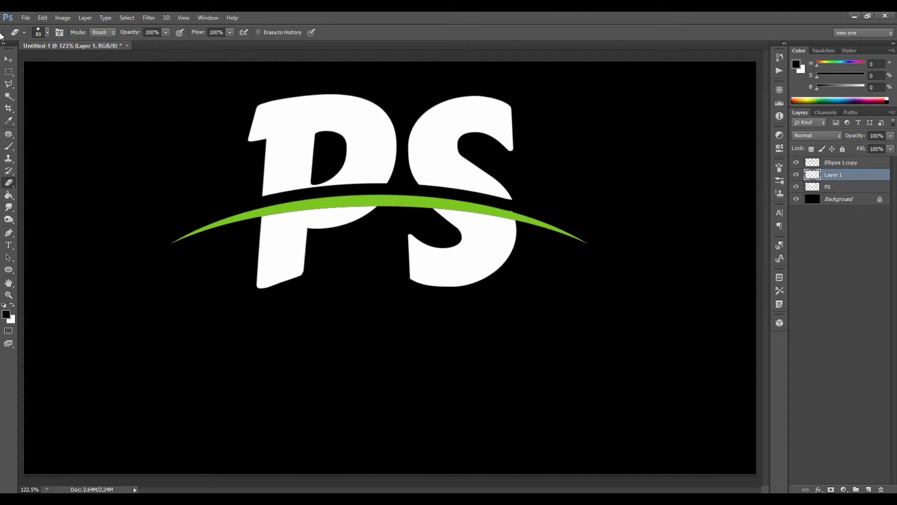
Step: Adjust the Eraser brush, then merge Layer 1 into Ellipse 1 copy with Ctrl+E and check visibility
left_click(47, 32)
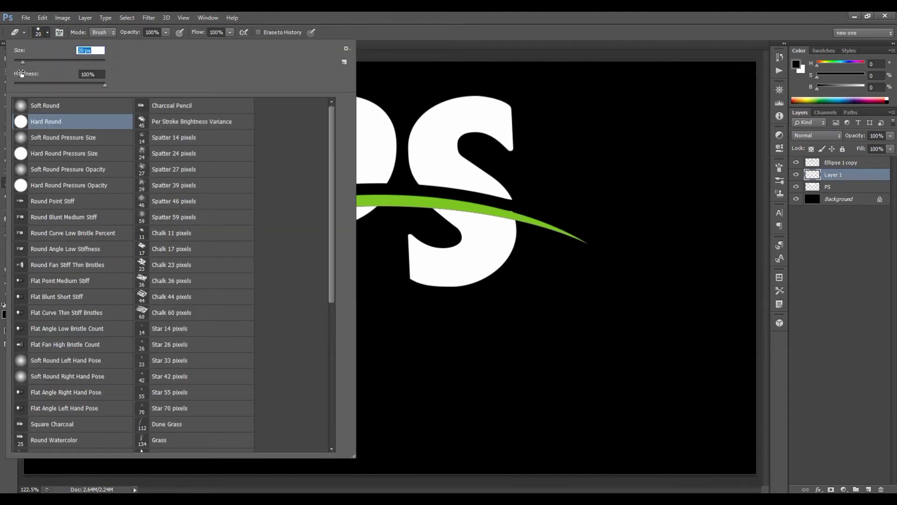
key("Return")
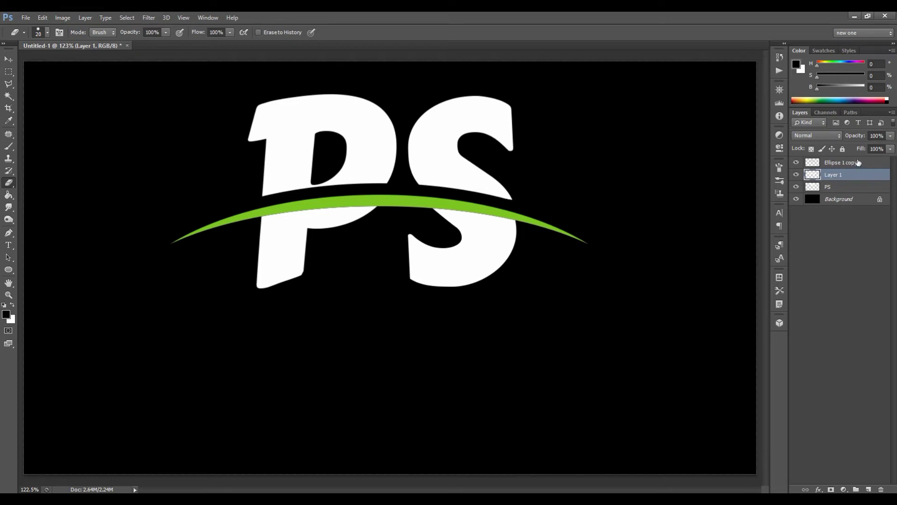
left_click(852, 163, "shift")
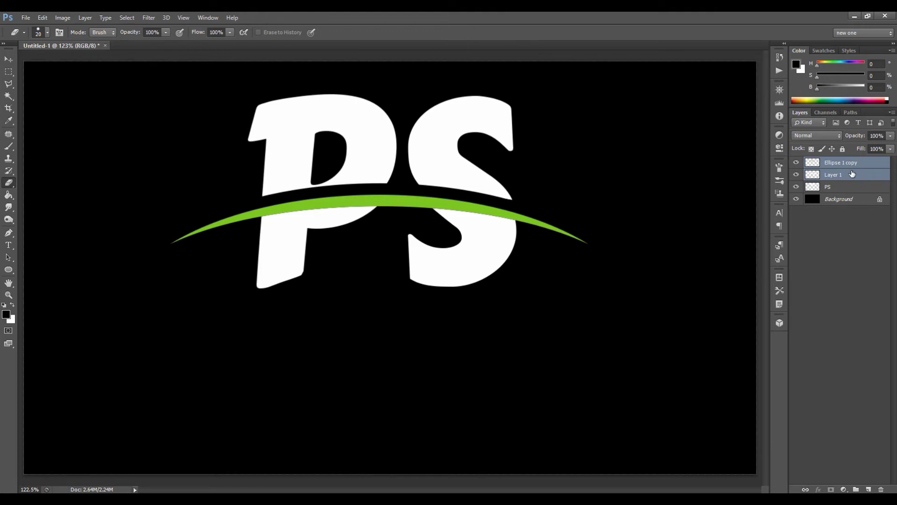
key("ctrl+e")
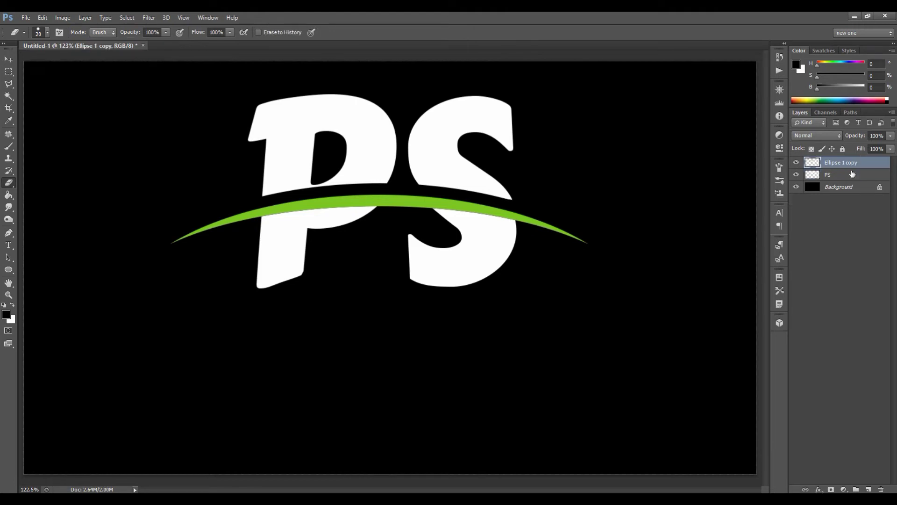
left_click(795, 163)
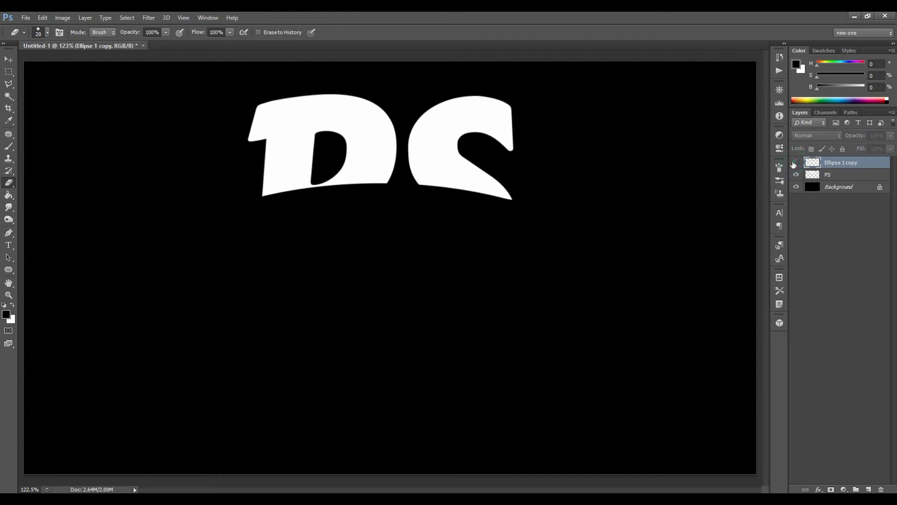
left_click(795, 163)
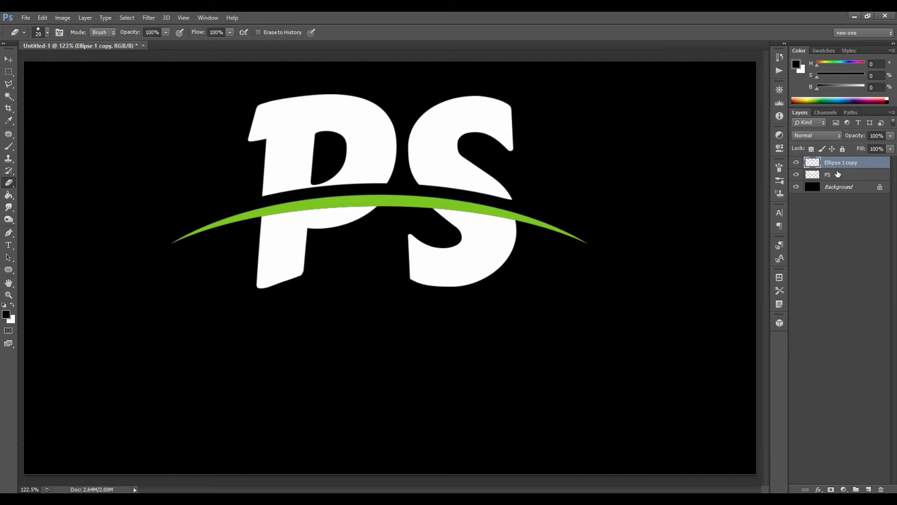
Step: Add a black-to-white Gradient Overlay to the merged layer and bring up its Gradient Editor
right_click(830, 160)
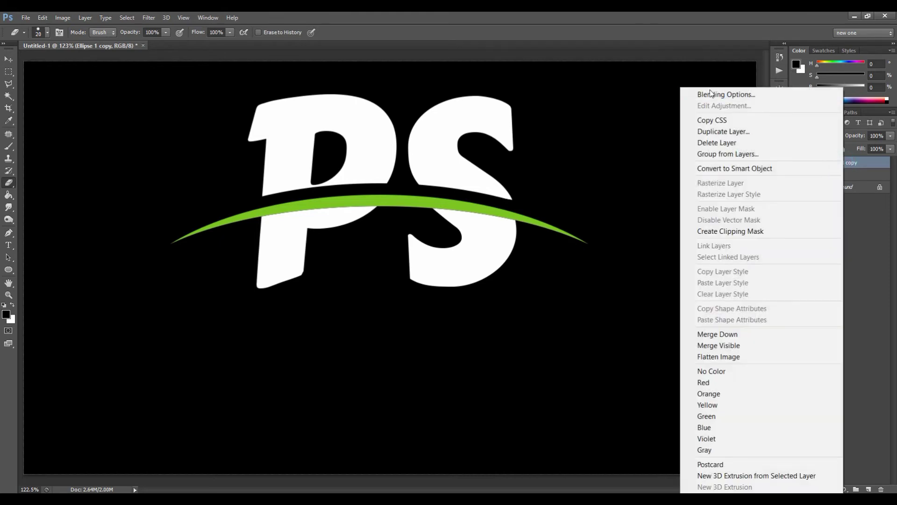
left_click(742, 94)
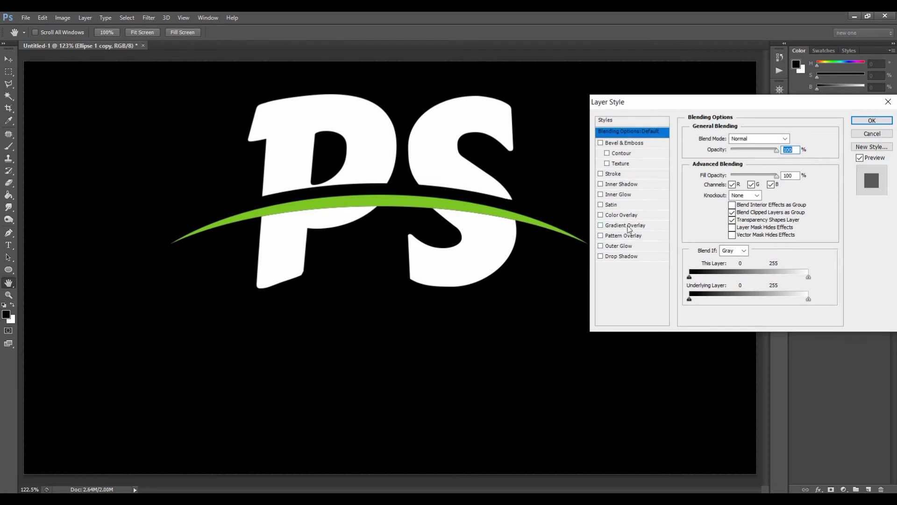
left_click(635, 226)
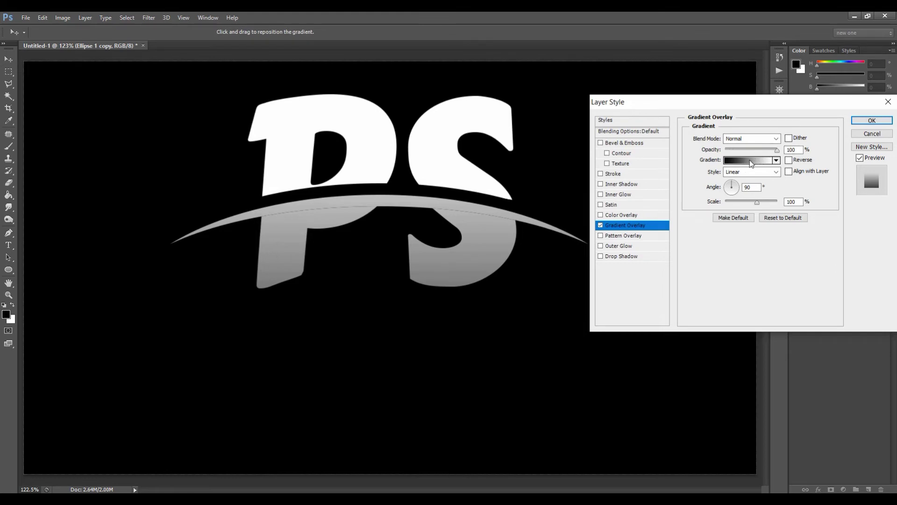
left_click(749, 160)
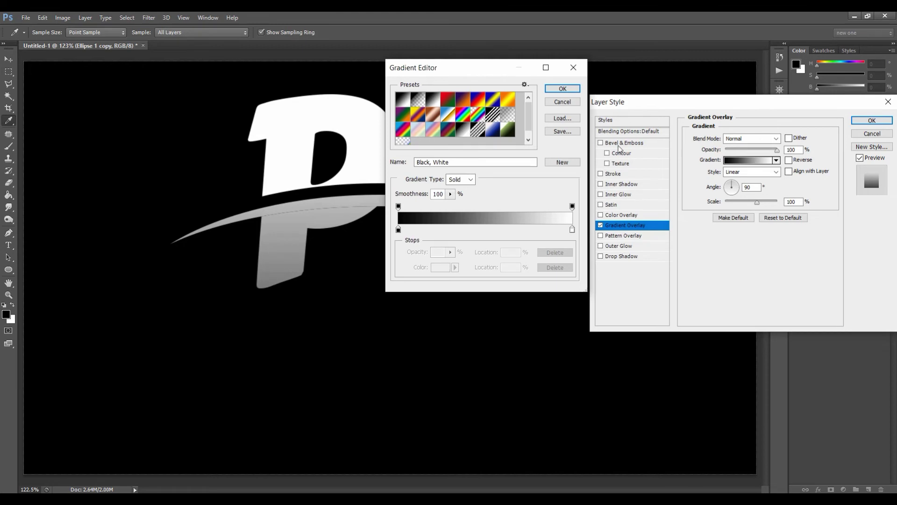
left_click_drag(451, 161, 413, 163)
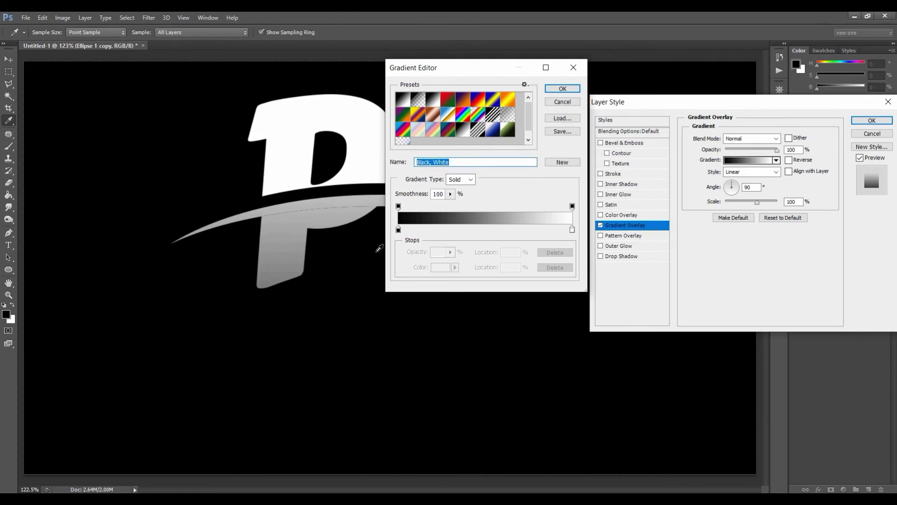
Step: Set the gradient's left stop to dark green 007e0e, keeping the right stop white
left_click(398, 230)
left_click(437, 268)
left_click(555, 214)
double_click(554, 214)
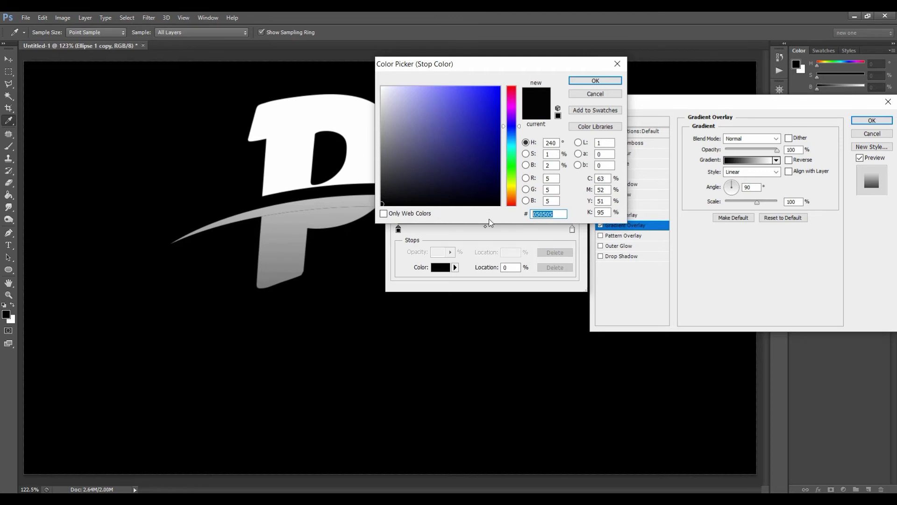
type("007e0e")
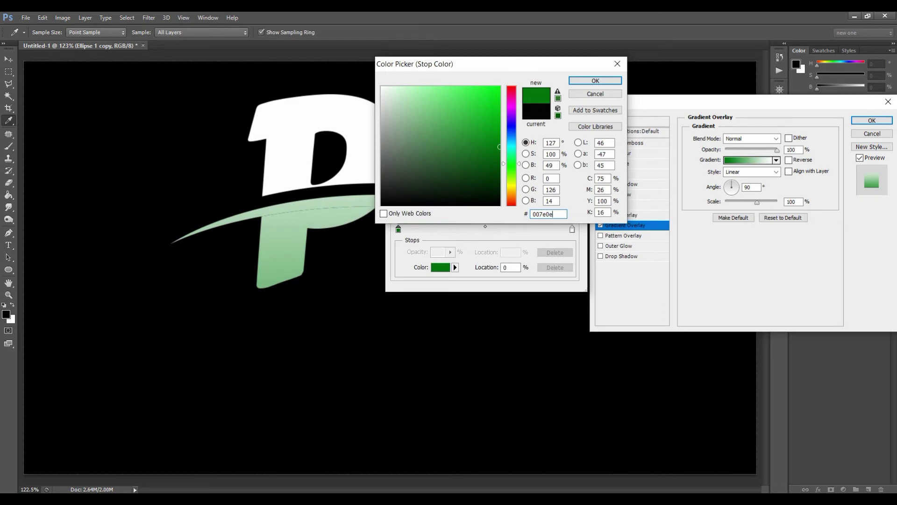
left_click(605, 81)
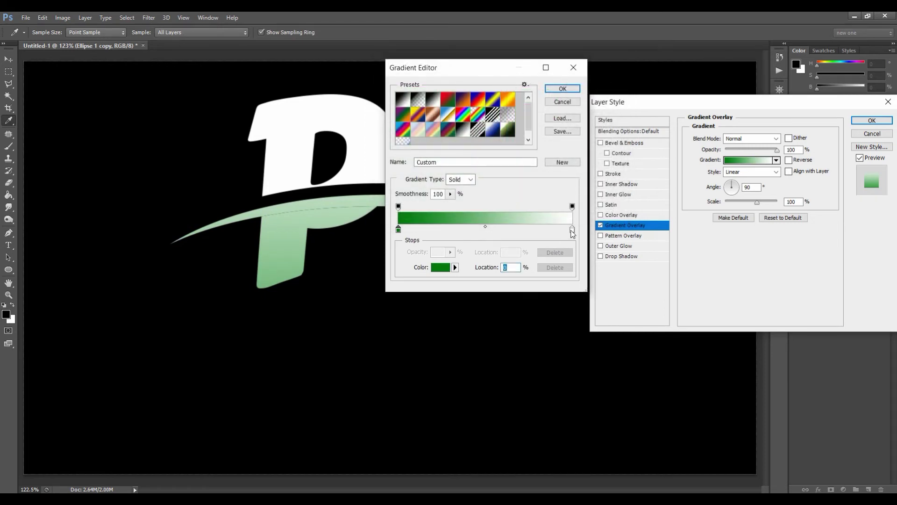
left_click(573, 230)
left_click(442, 267)
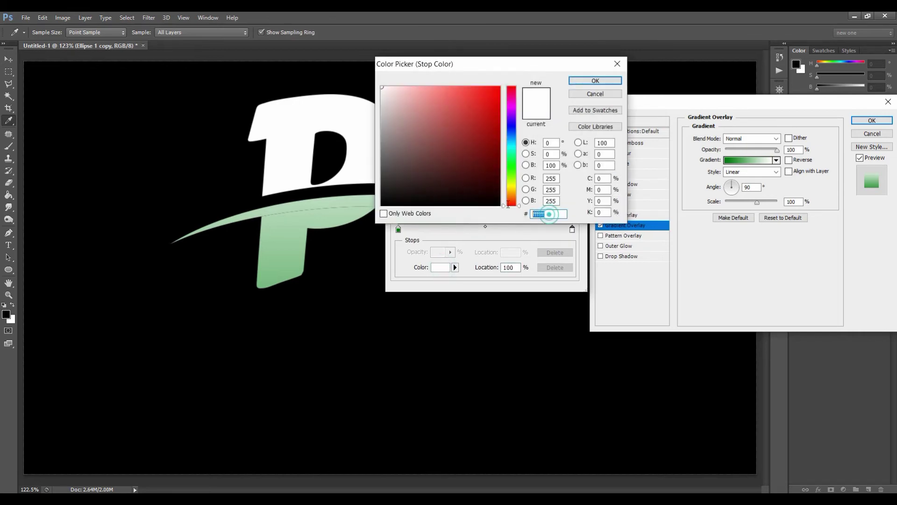
left_click(595, 81)
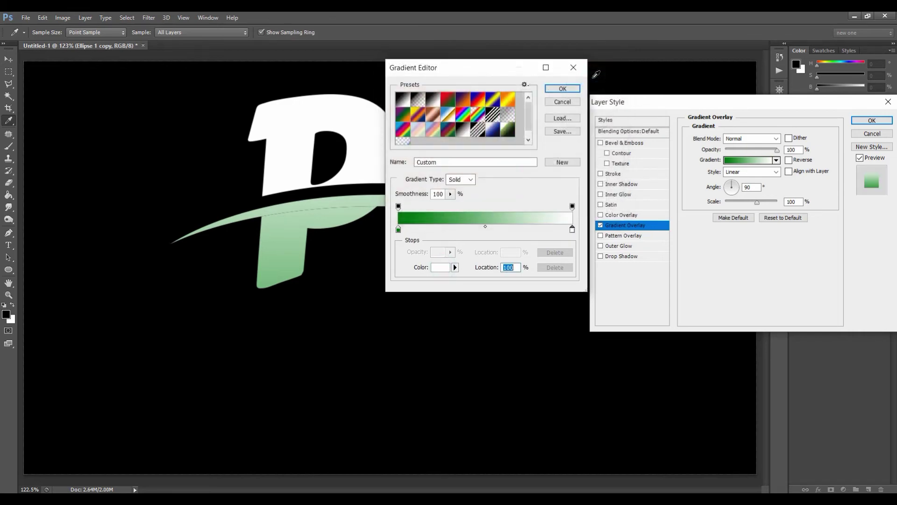
left_click(563, 88)
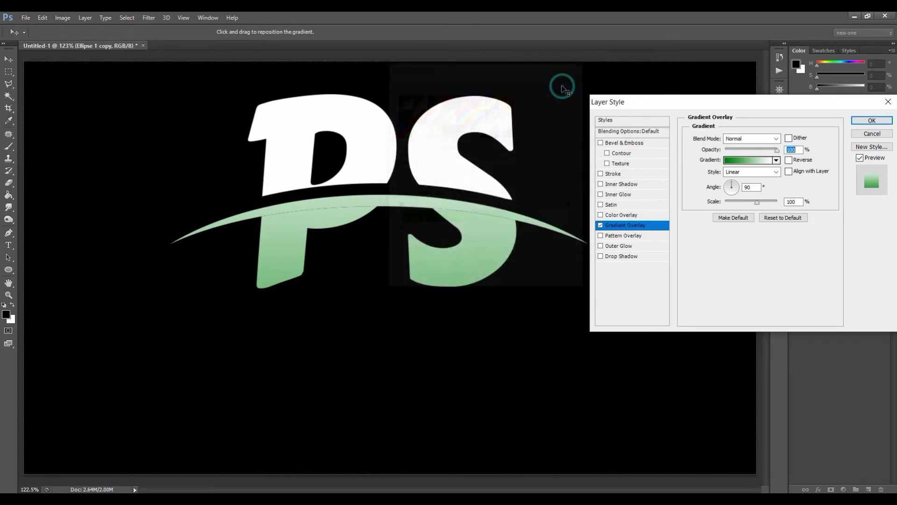
Step: Enable Align with Layer, keeping Linear style, Angle 90 and Scale 100
left_click(791, 172)
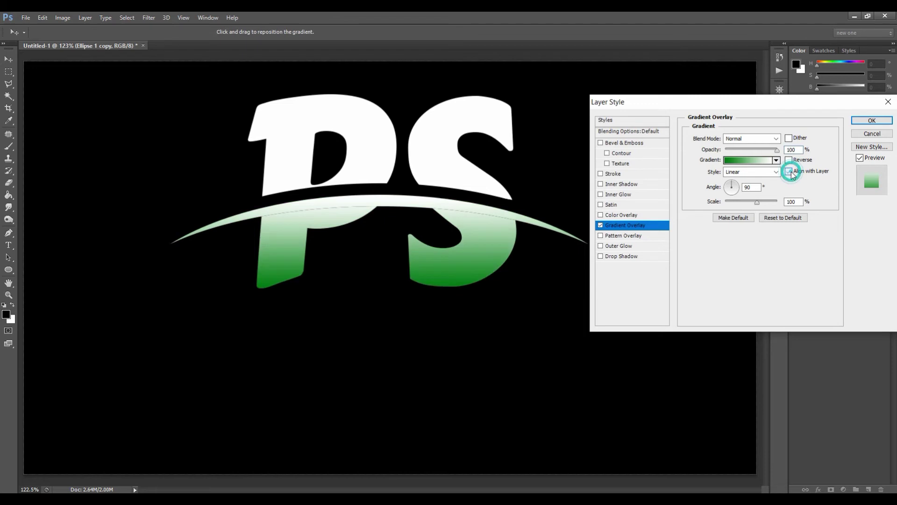
left_click(763, 174)
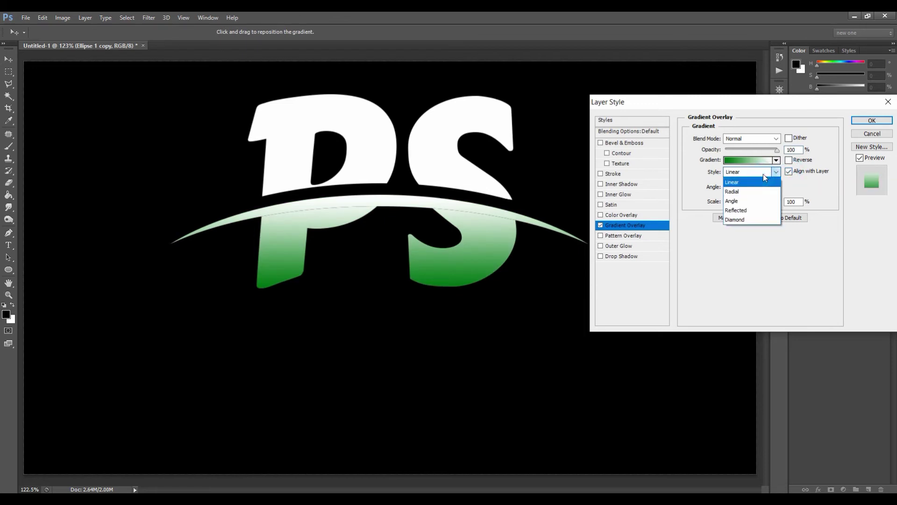
double_click(753, 185)
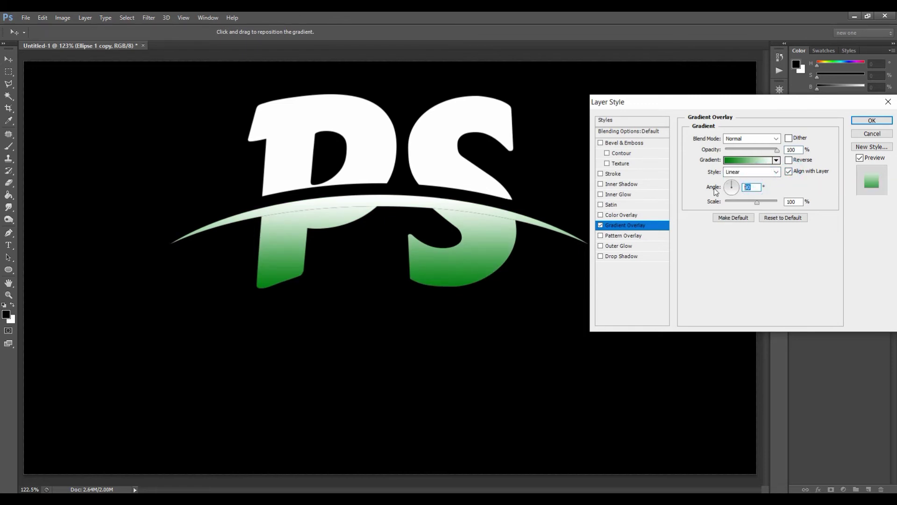
double_click(793, 201)
Step: Apply the green overlay, then add a layer-aligned Gradient Overlay to the PS letters layer
left_click(871, 121)
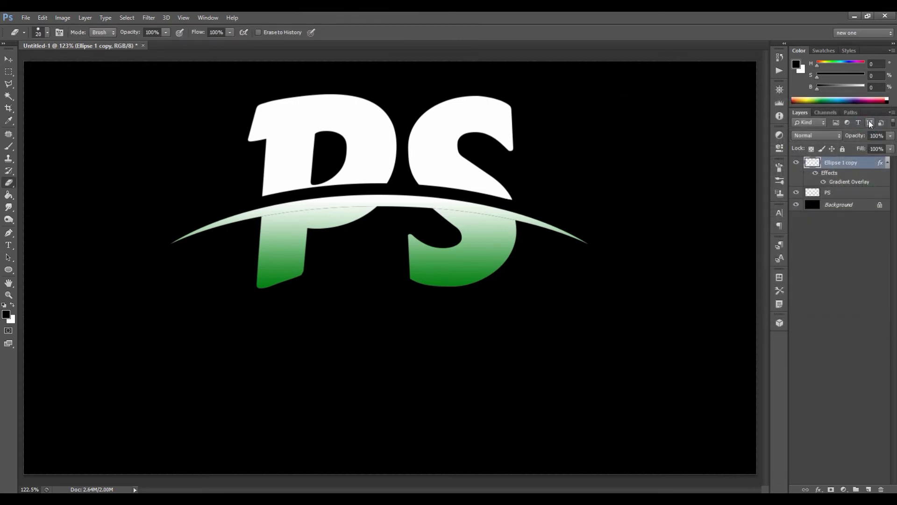
right_click(843, 193)
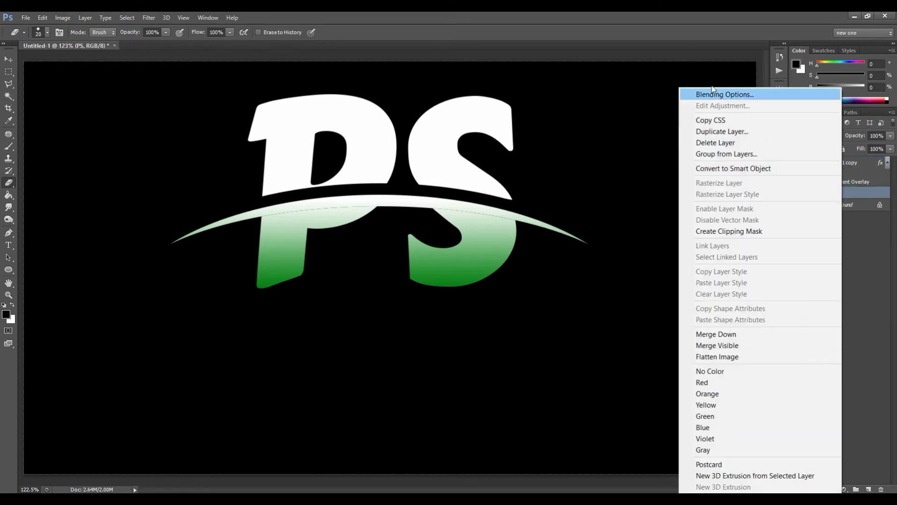
left_click(739, 94)
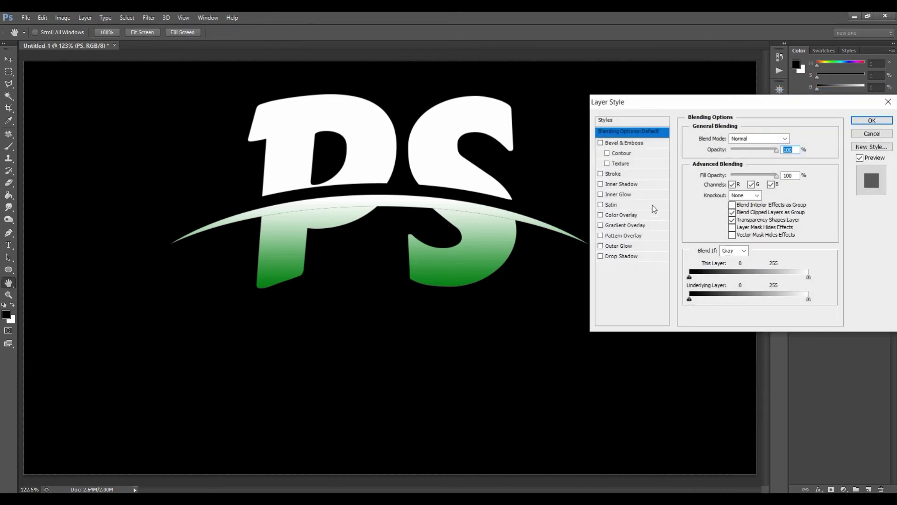
left_click(636, 228)
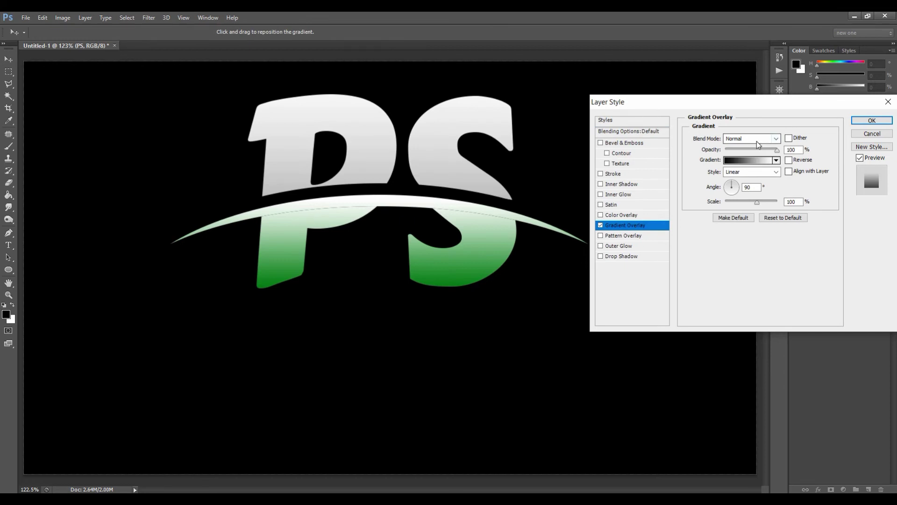
left_click(789, 171)
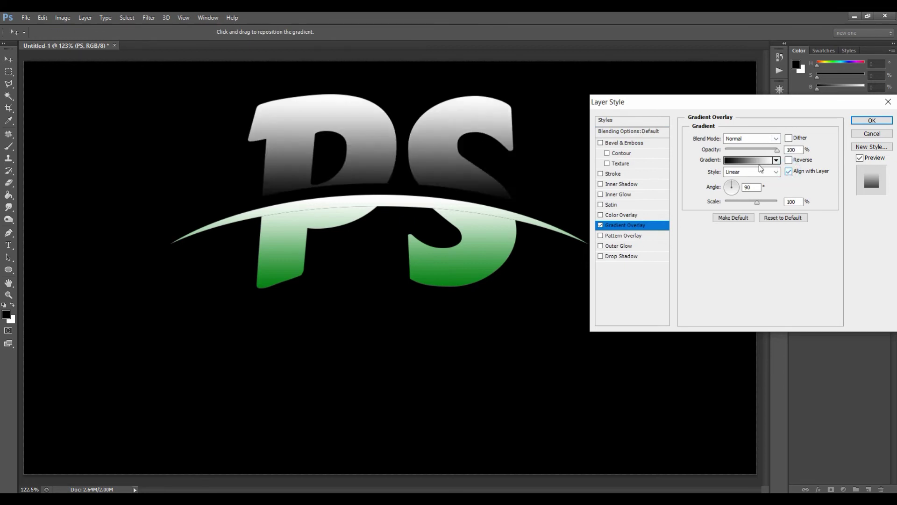
left_click(743, 162)
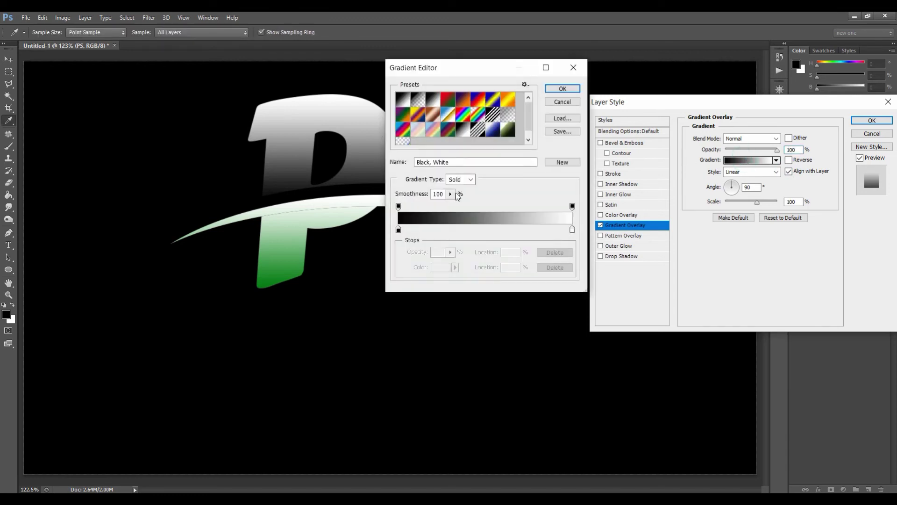
Step: Set the gradient's left stop to orange ff7200
left_click(398, 230)
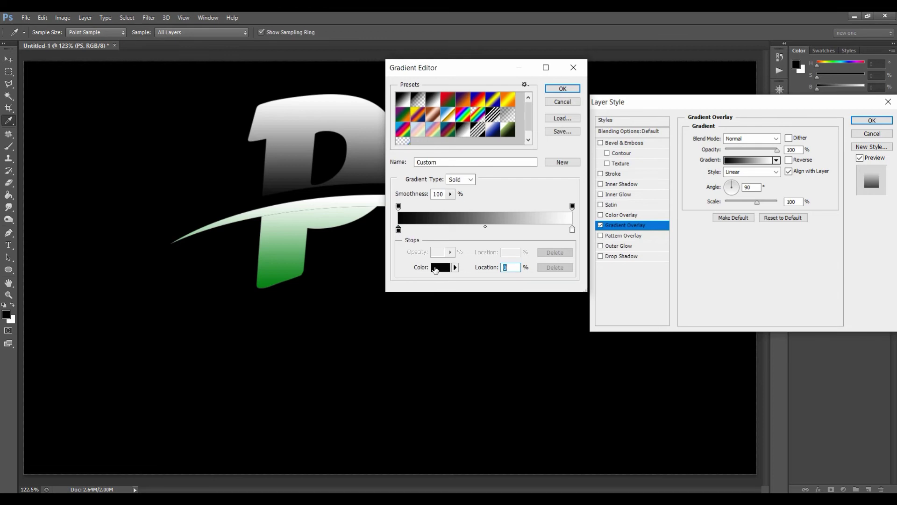
left_click(435, 268)
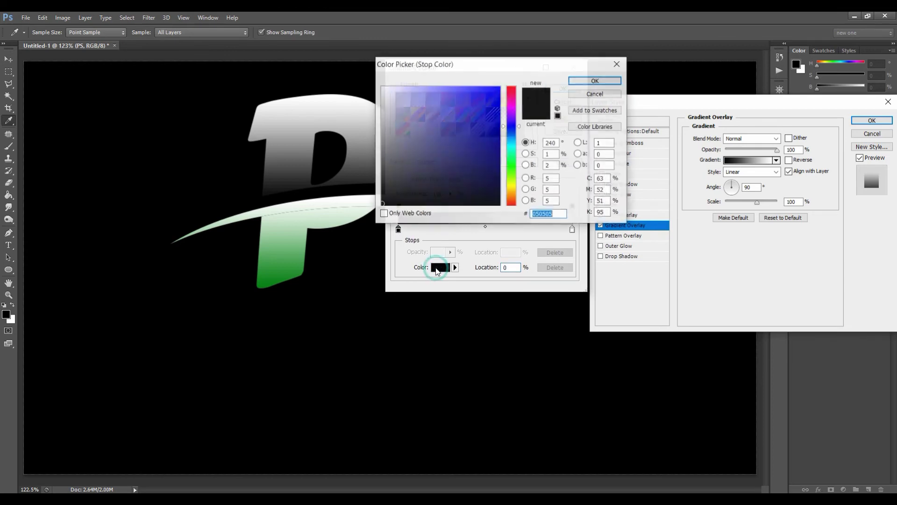
left_click(512, 197)
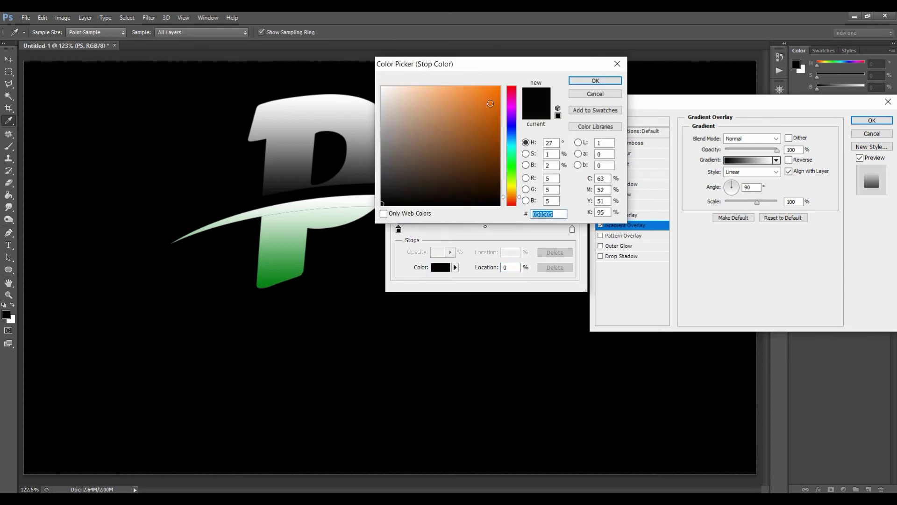
type("ff7200")
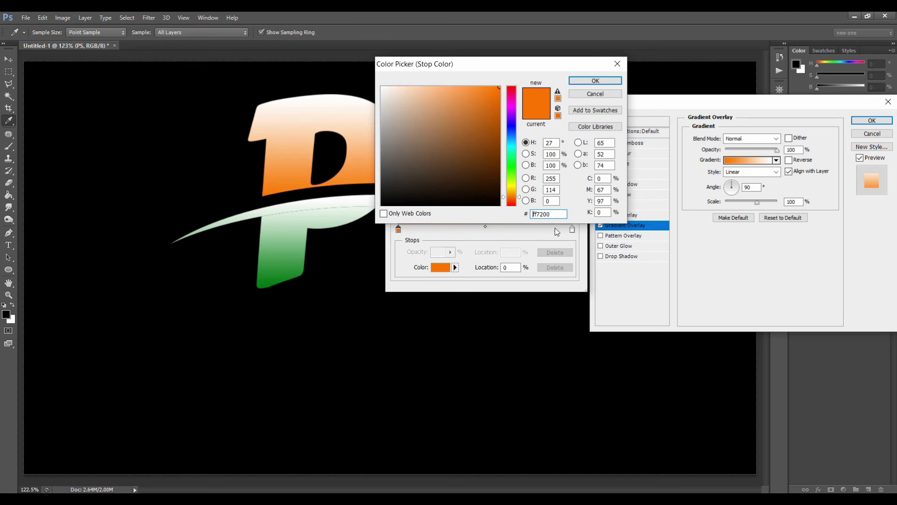
double_click(557, 214)
left_click(608, 81)
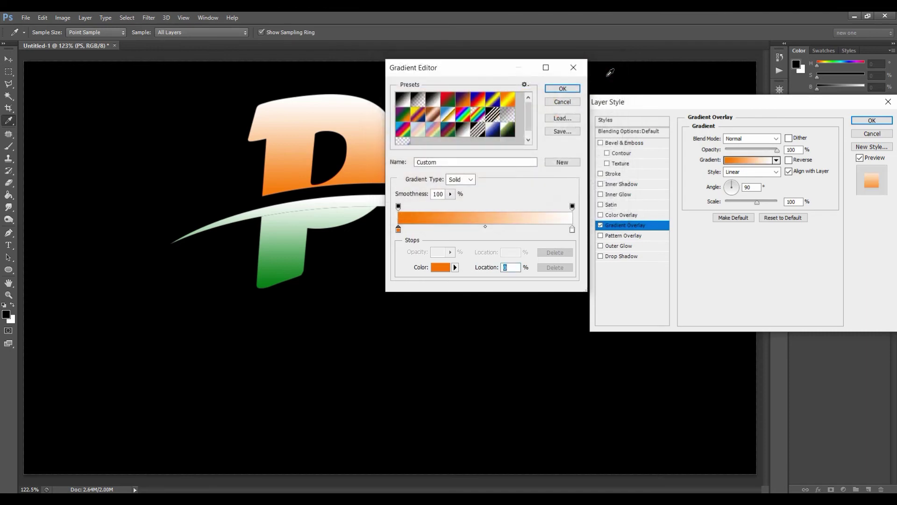
left_click(562, 89)
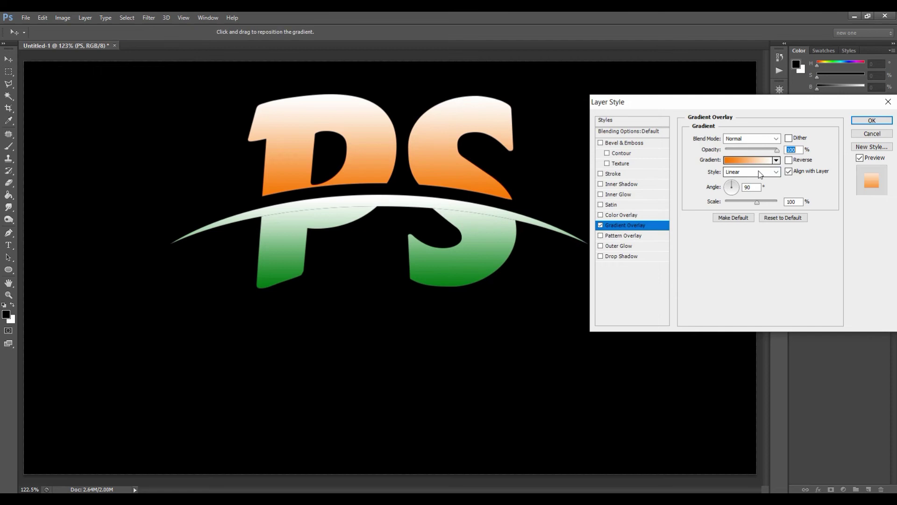
Step: Reverse the gradient so orange sits on top, and apply the layer style
double_click(750, 187)
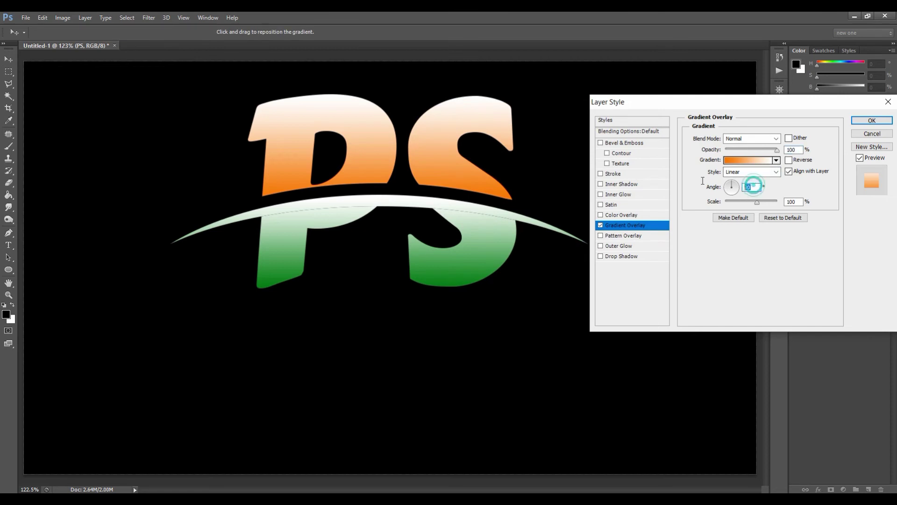
double_click(796, 202)
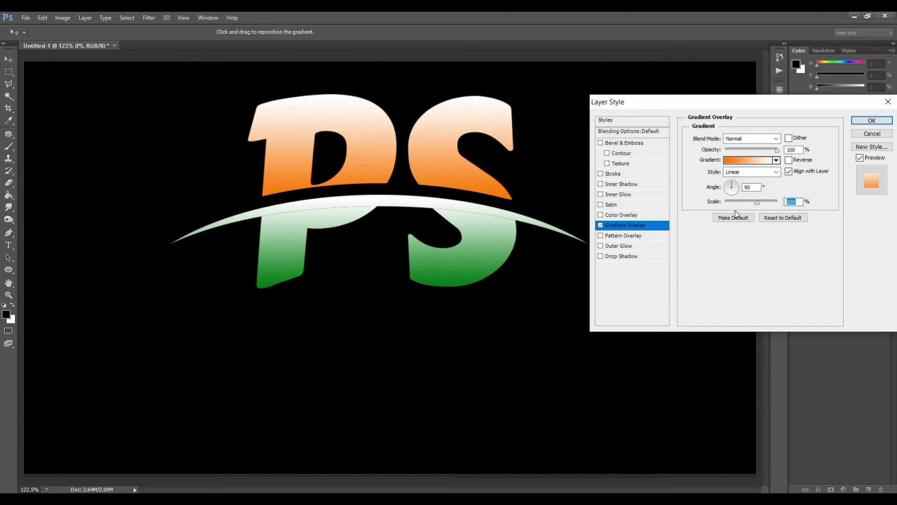
left_click(789, 160)
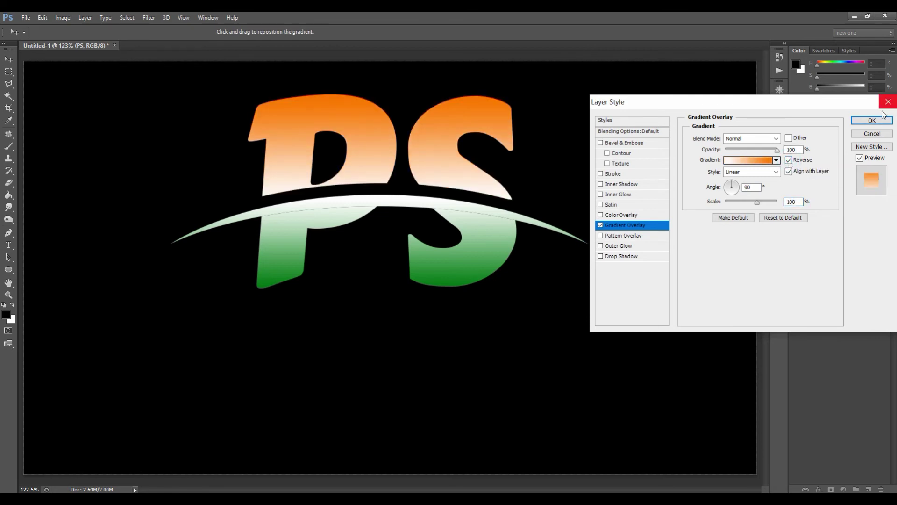
left_click(871, 121)
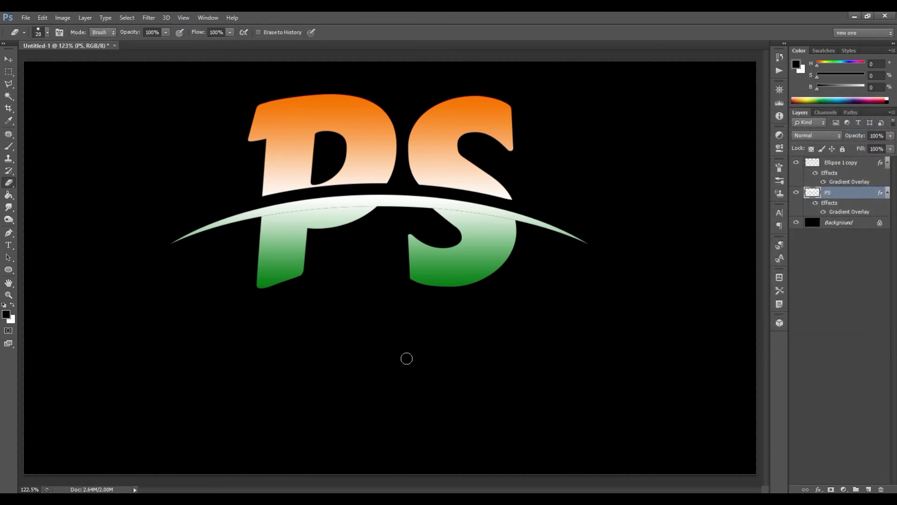
Step: Type 'ART' on a new text line below the PS logo
left_click(8, 246)
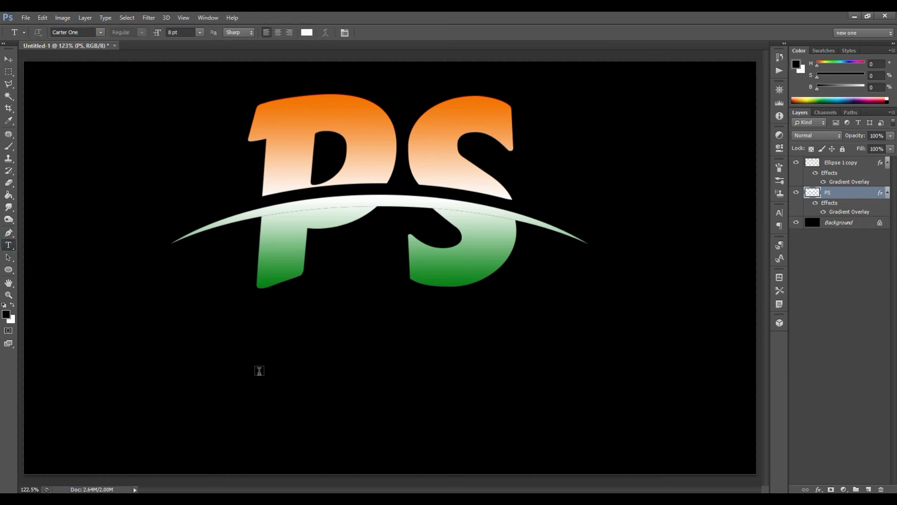
left_click(262, 371)
type("ART")
left_click(413, 33)
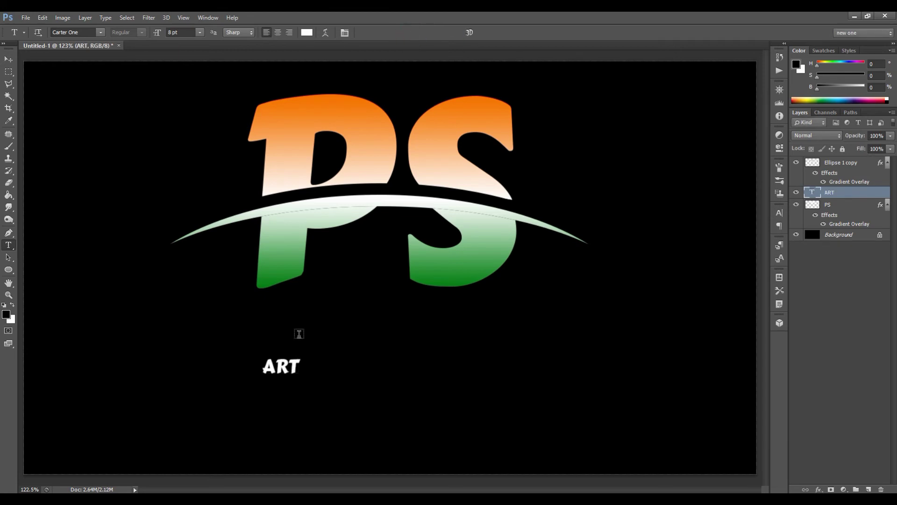
Step: Set the ART text to Copperplate Gothic Bold in white
left_click(101, 32)
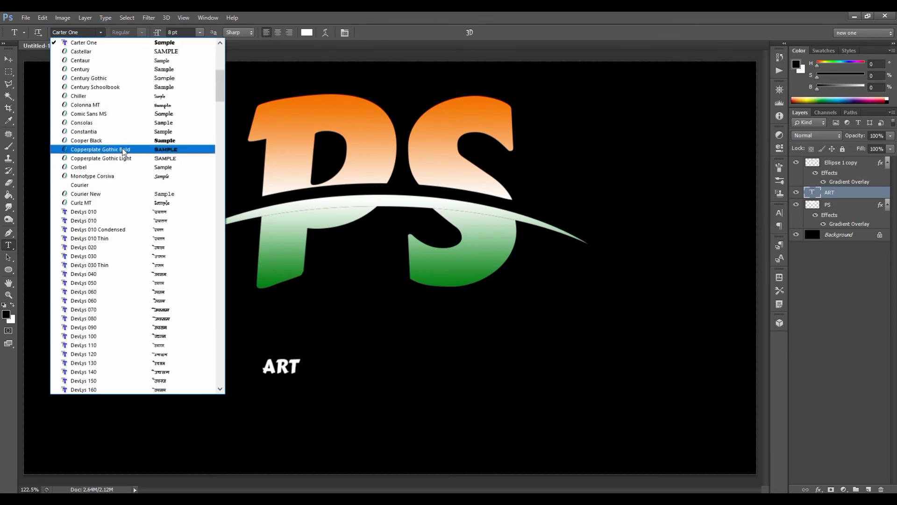
left_click(127, 149)
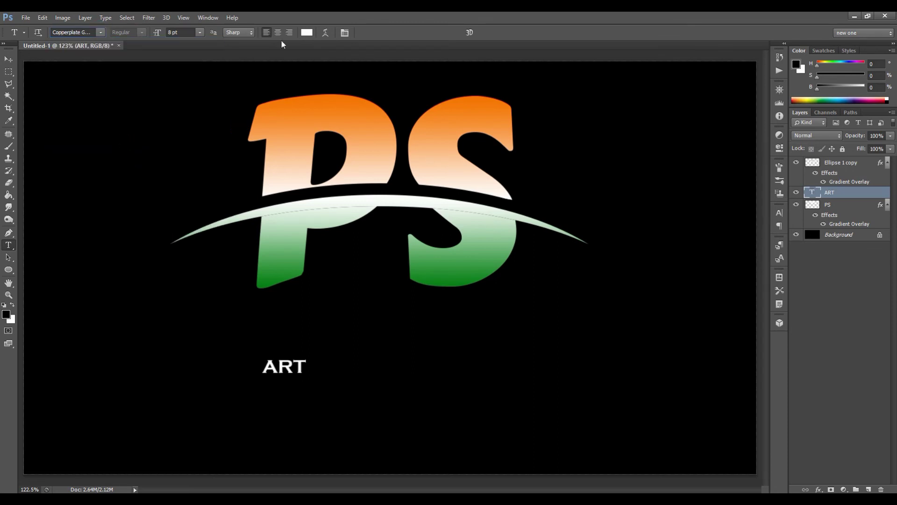
left_click(309, 32)
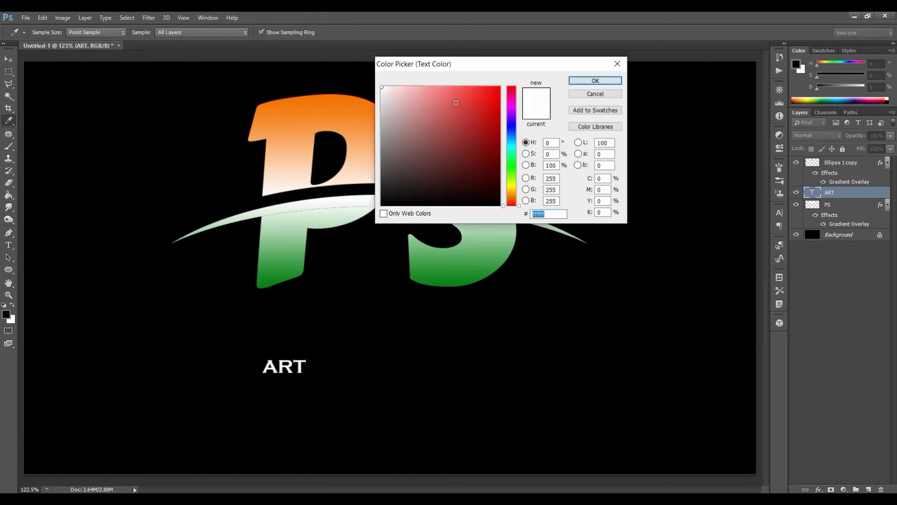
left_click(552, 215)
left_click(607, 82)
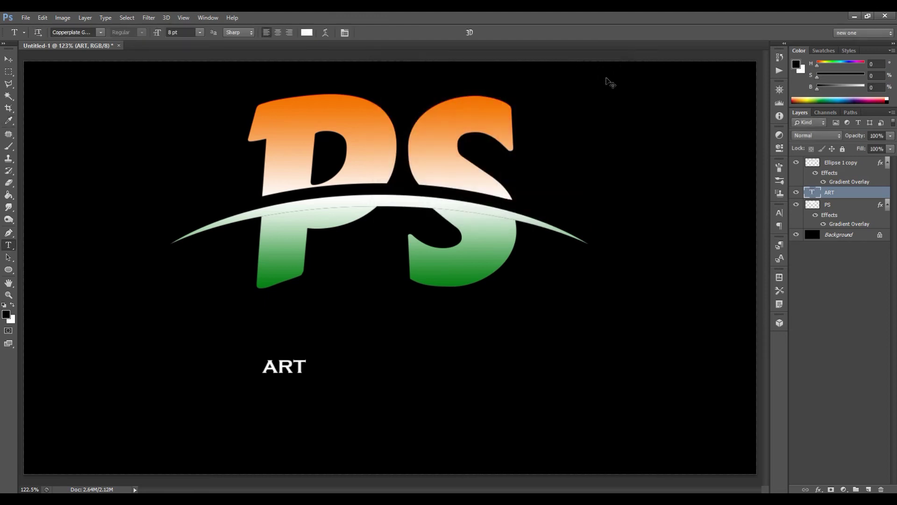
key("ctrl+t")
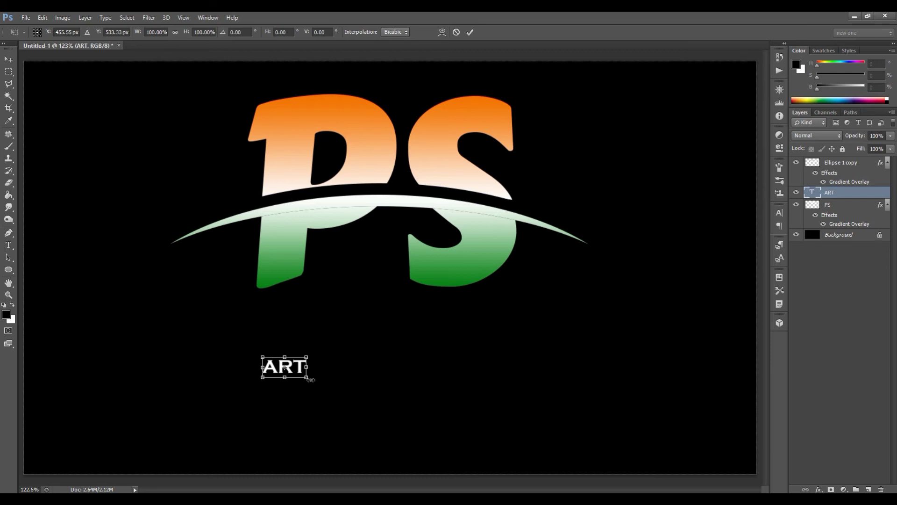
Step: Scale ART up about 532% to 42.75 pt and centre it beneath the PS logo
left_click_drag(309, 380, 401, 427)
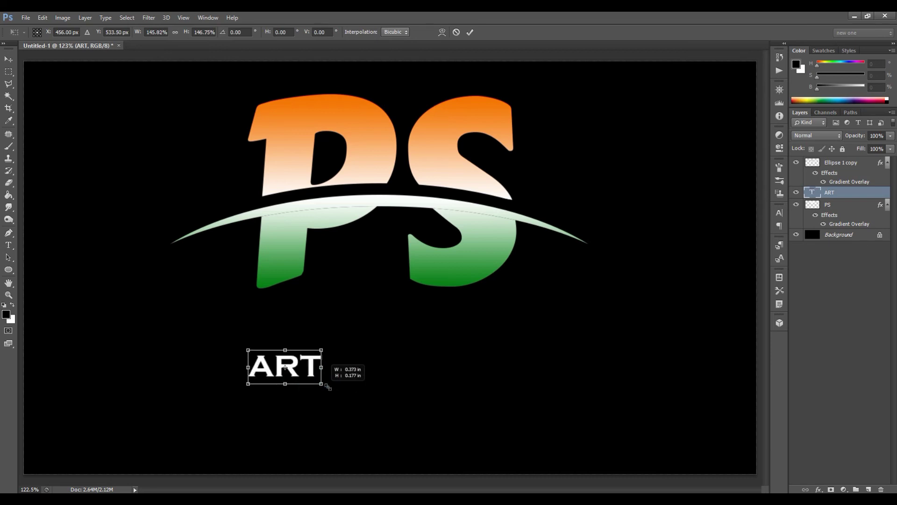
mouse_move(309, 358)
left_mouse_down()
mouse_move(404, 347)
mouse_move(395, 344)
left_mouse_up()
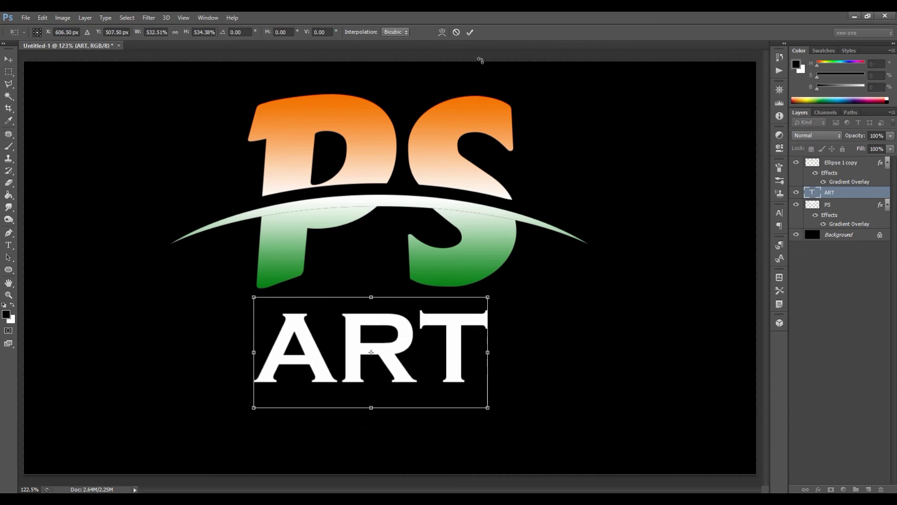
left_click(470, 33)
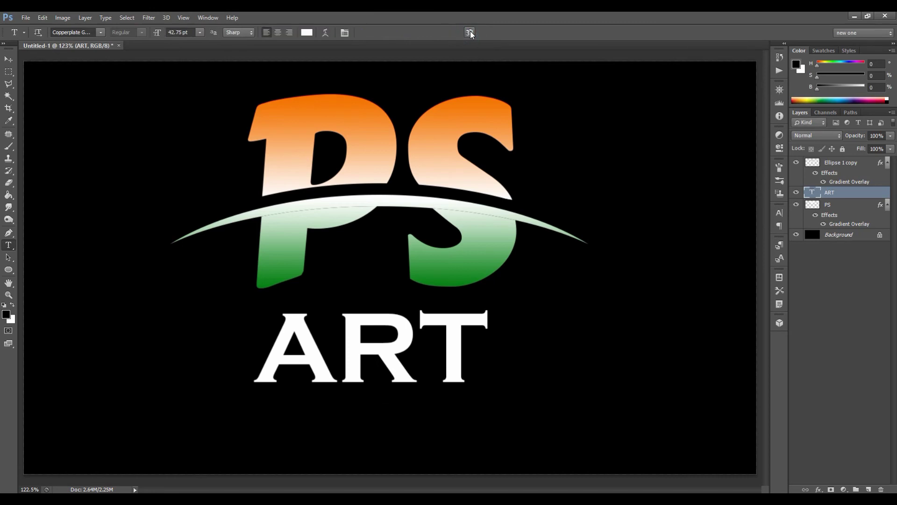
Step: Add a layer-aligned black-to-white Gradient Overlay to the ART text, with its gradient in the editor
right_click(837, 193)
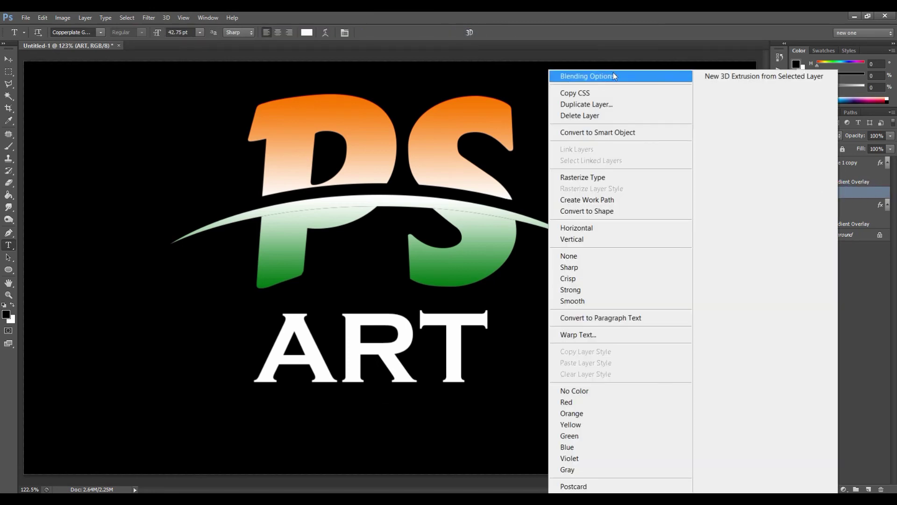
left_click(611, 76)
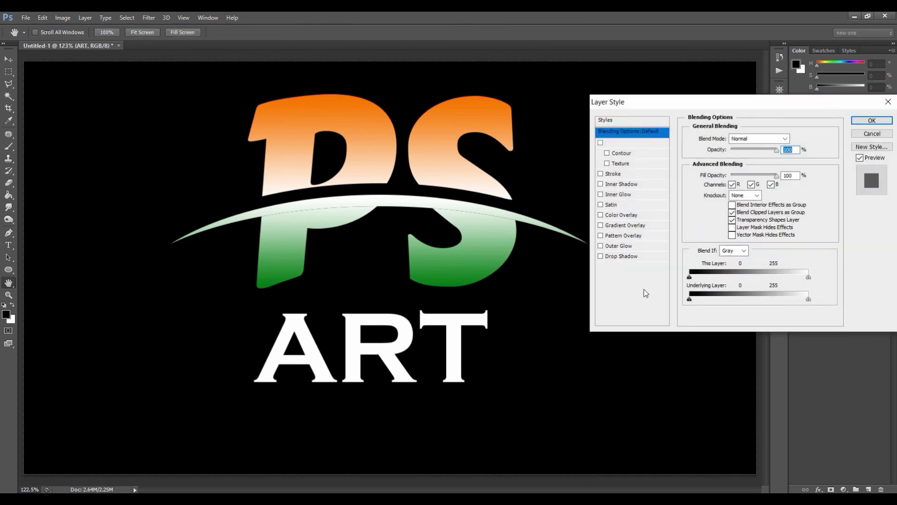
left_click(630, 226)
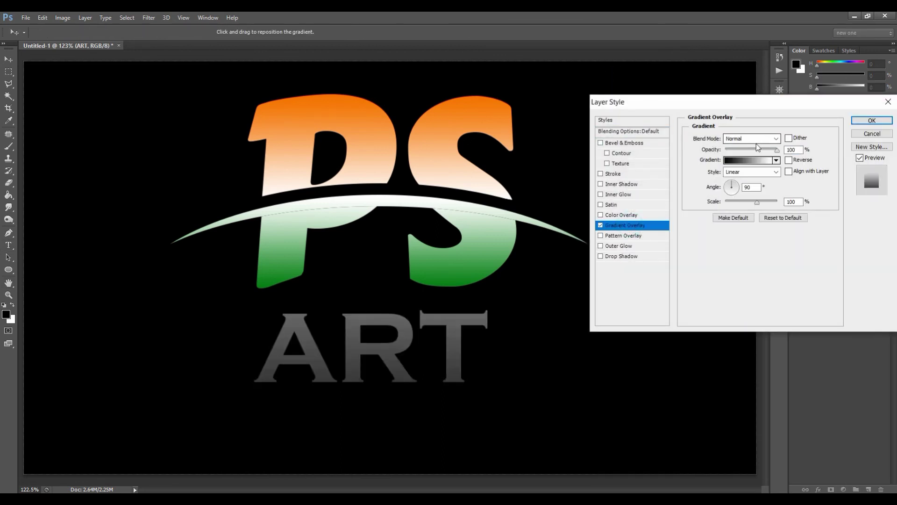
left_click(791, 149)
left_click(789, 172)
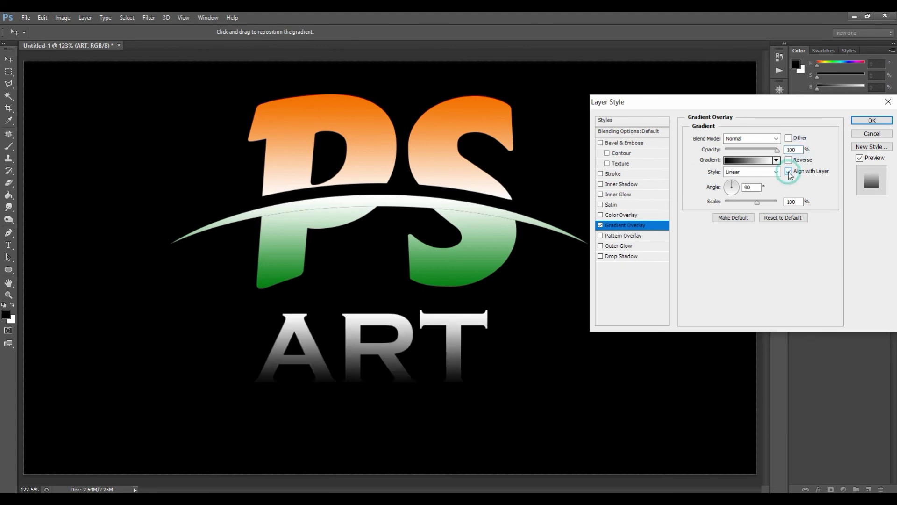
left_click(747, 161)
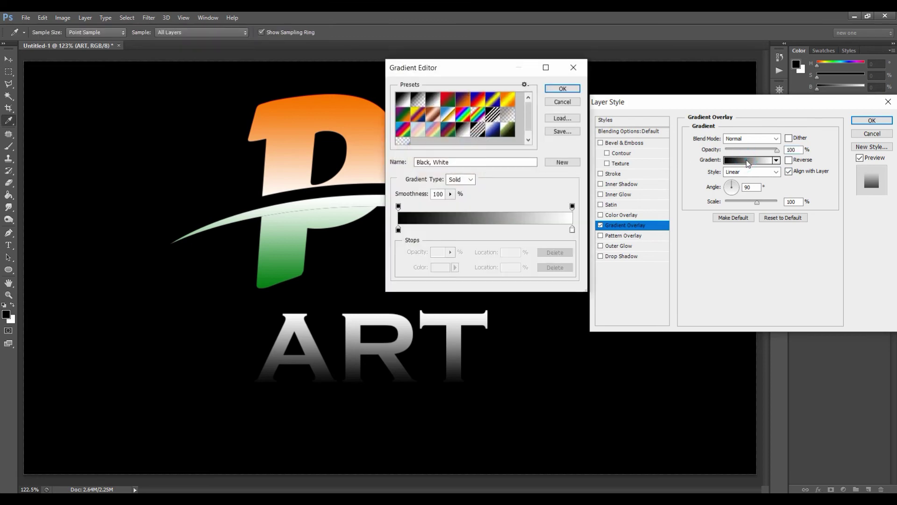
Step: Set the gradient's left stop to dark green #007e0e and right stop to light green #2cf693
left_click(398, 229)
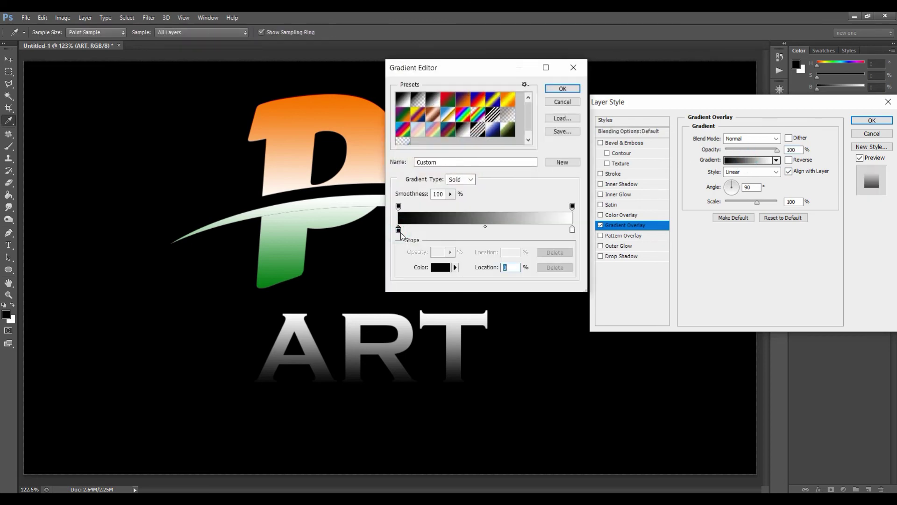
left_click(441, 268)
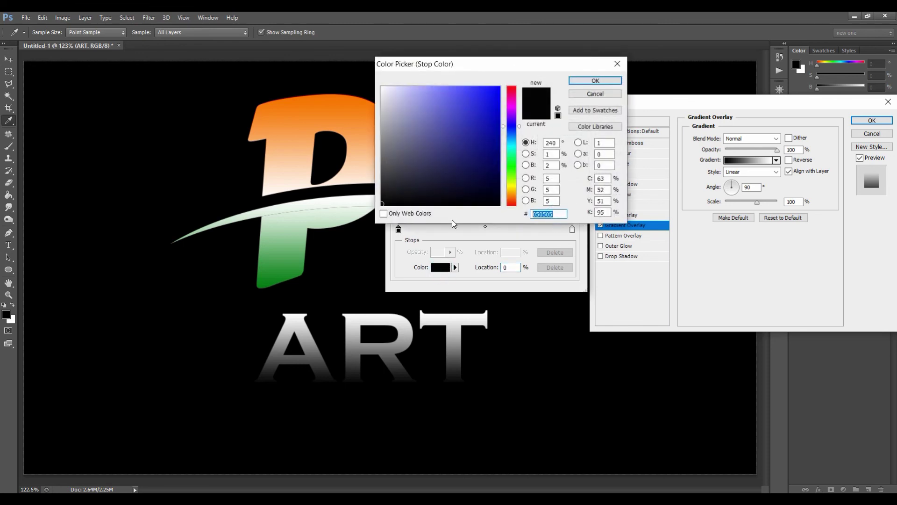
type("007e0e")
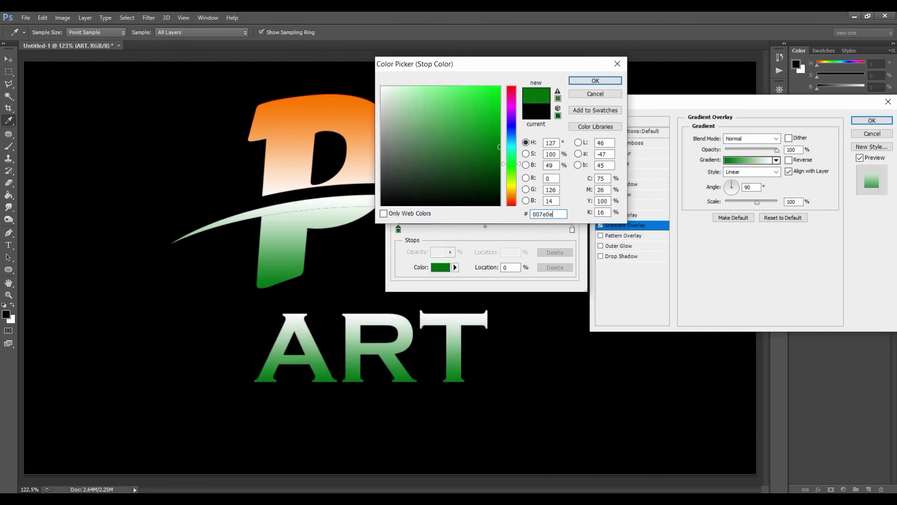
left_click(603, 83)
left_click(573, 229)
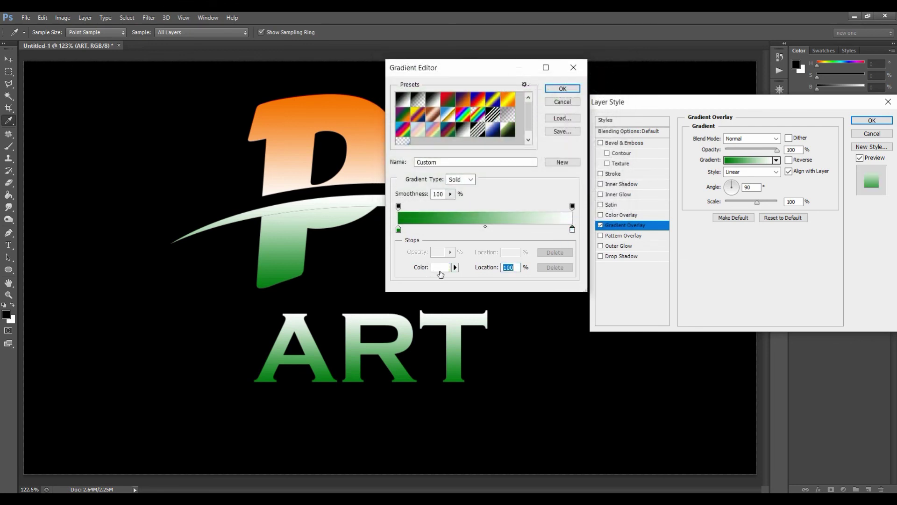
left_click(442, 267)
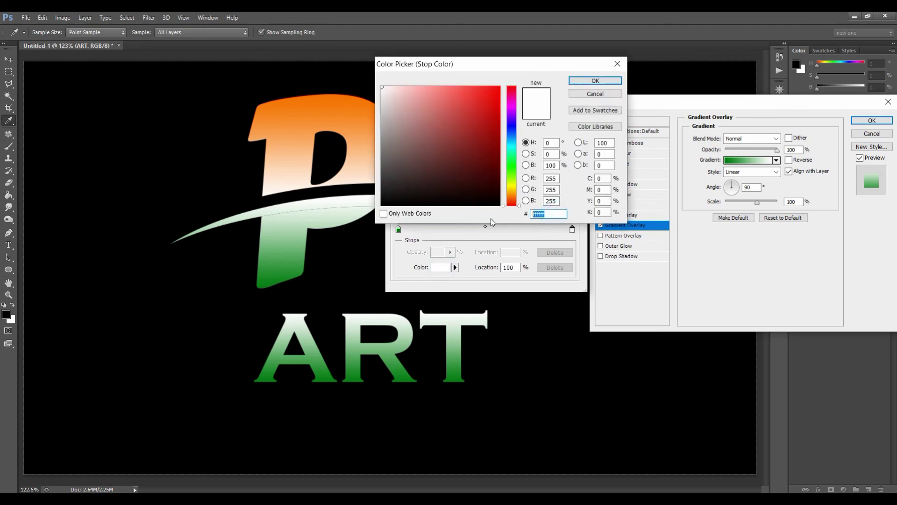
type("2c")
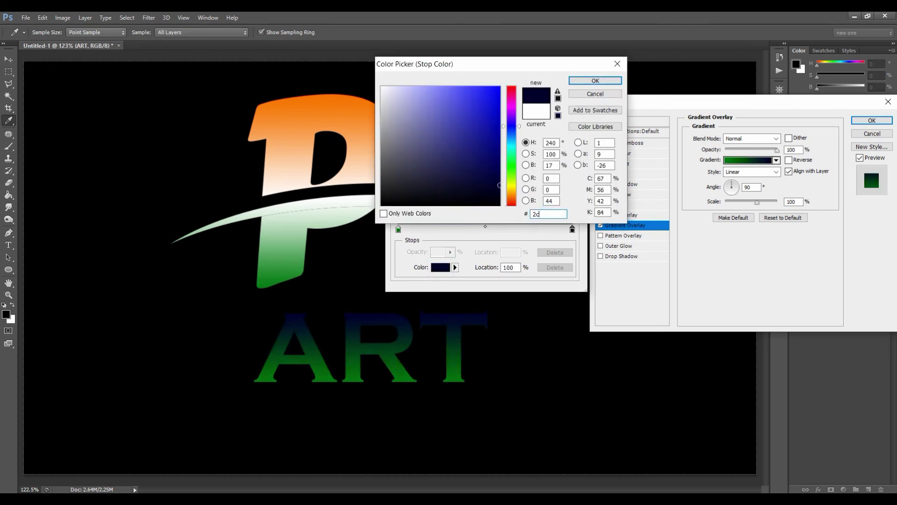
type("f693")
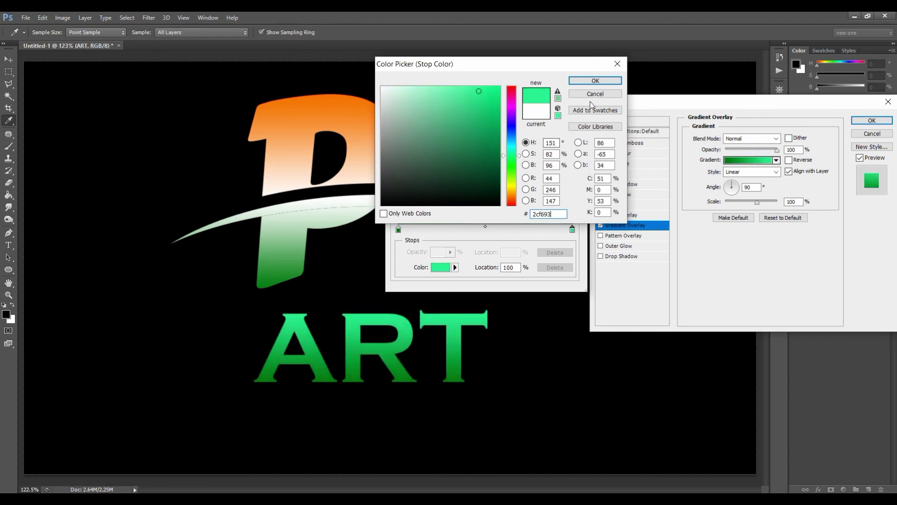
left_click(603, 81)
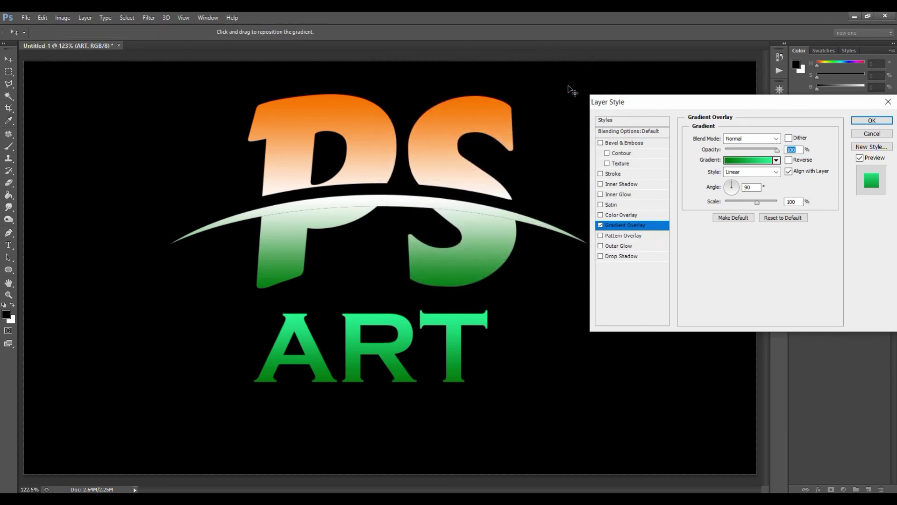
Step: Keep the overlay style Linear at 90° and confirm the green gradient on ART
left_click(749, 172)
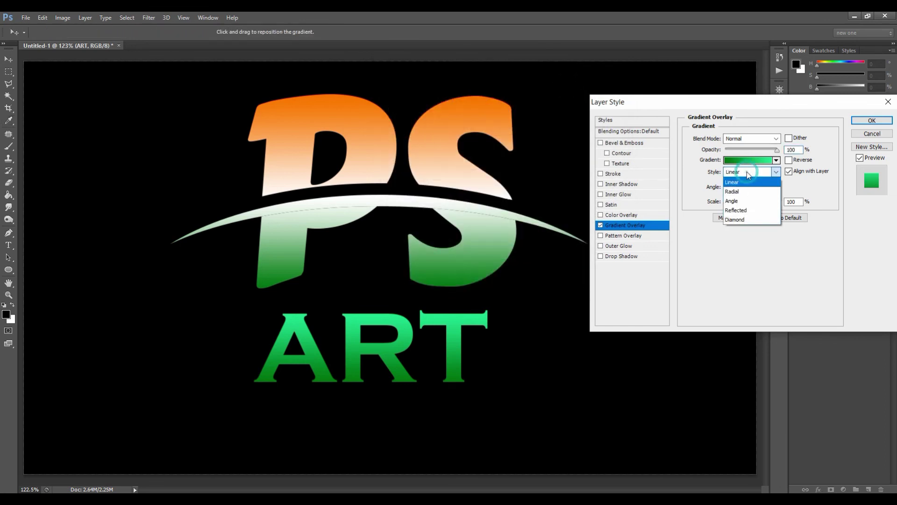
left_click(752, 187)
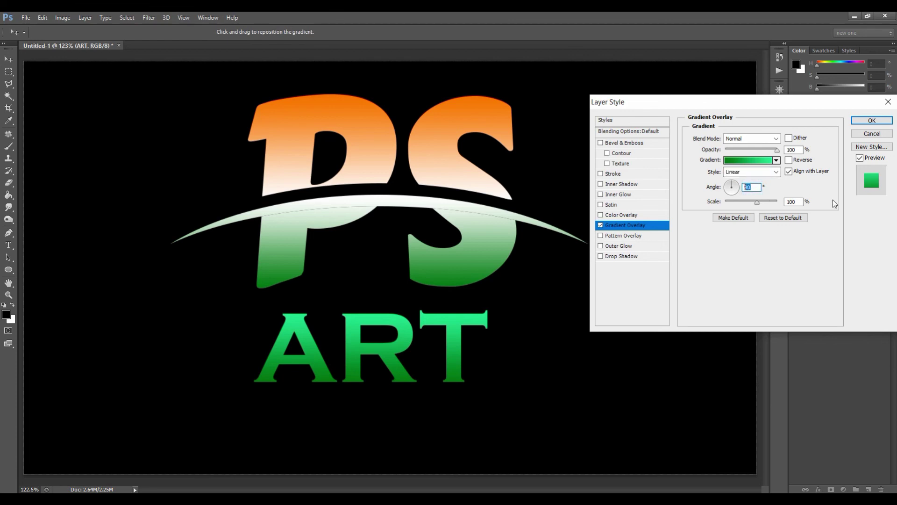
key("Tab")
left_click(872, 120)
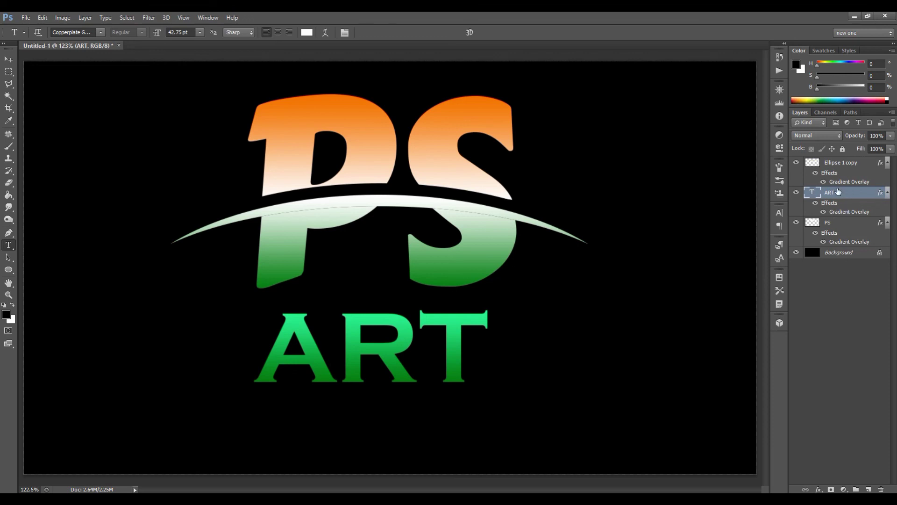
Step: Move the swoosh, PS and ART layers together slightly down and right with Free Transform
left_click(845, 163, "shift")
left_click(840, 224, "shift")
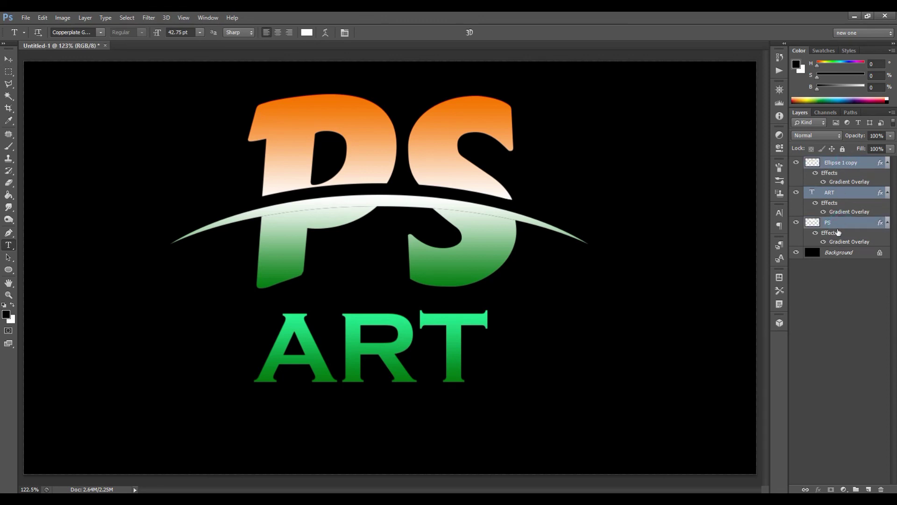
key("ctrl+t")
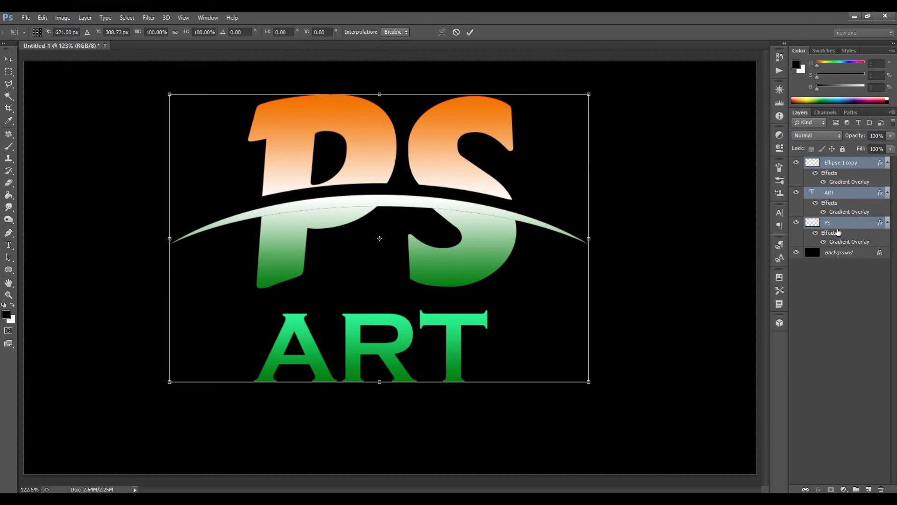
key("shift+Down")
key("shift+Down")
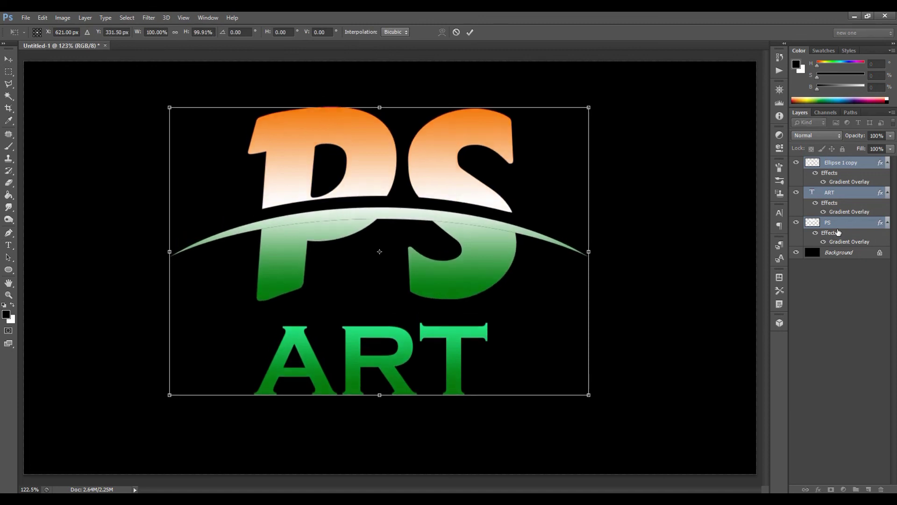
key("shift+Down")
key("shift+Down")
key("Up")
key("Up")
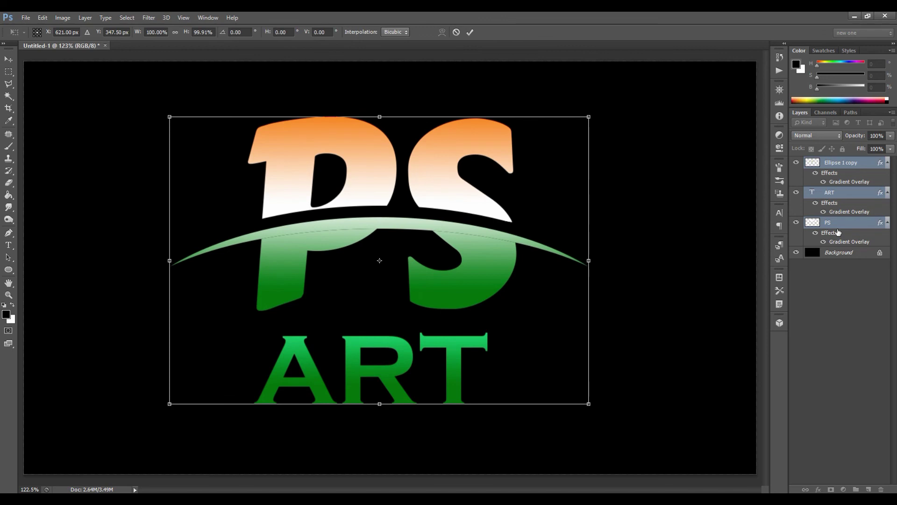
key("Right")
key("Right")
key("Right")
key("Right")
key("Right")
key("Right")
key("Right")
key("Right")
key("Right")
key("Right")
key("Right")
key("Right")
key("Down")
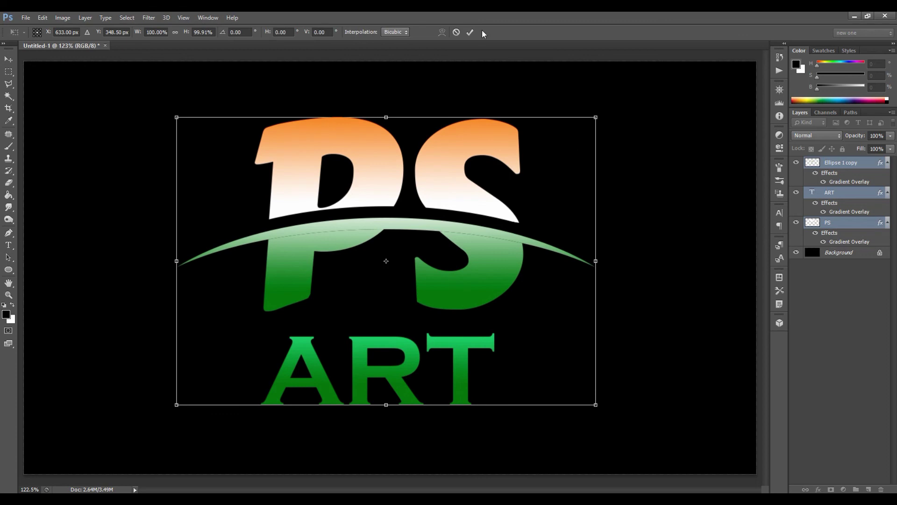
left_click(469, 32)
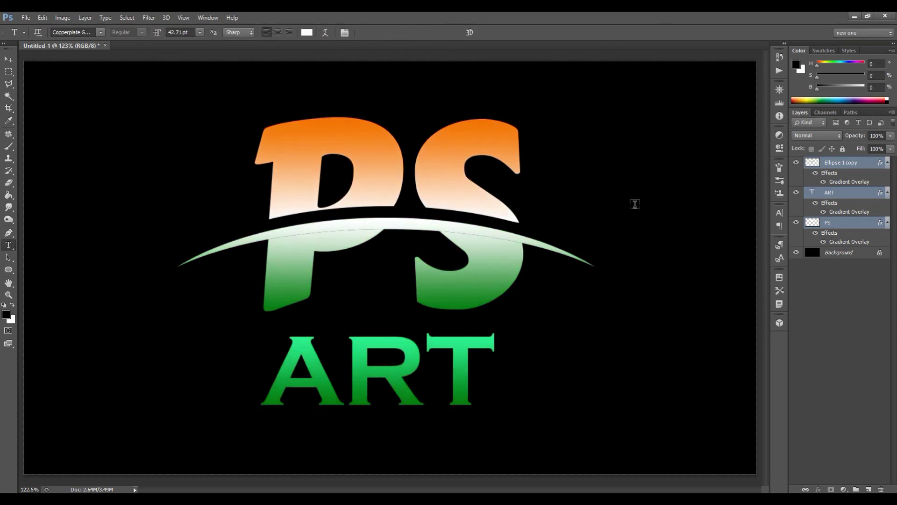